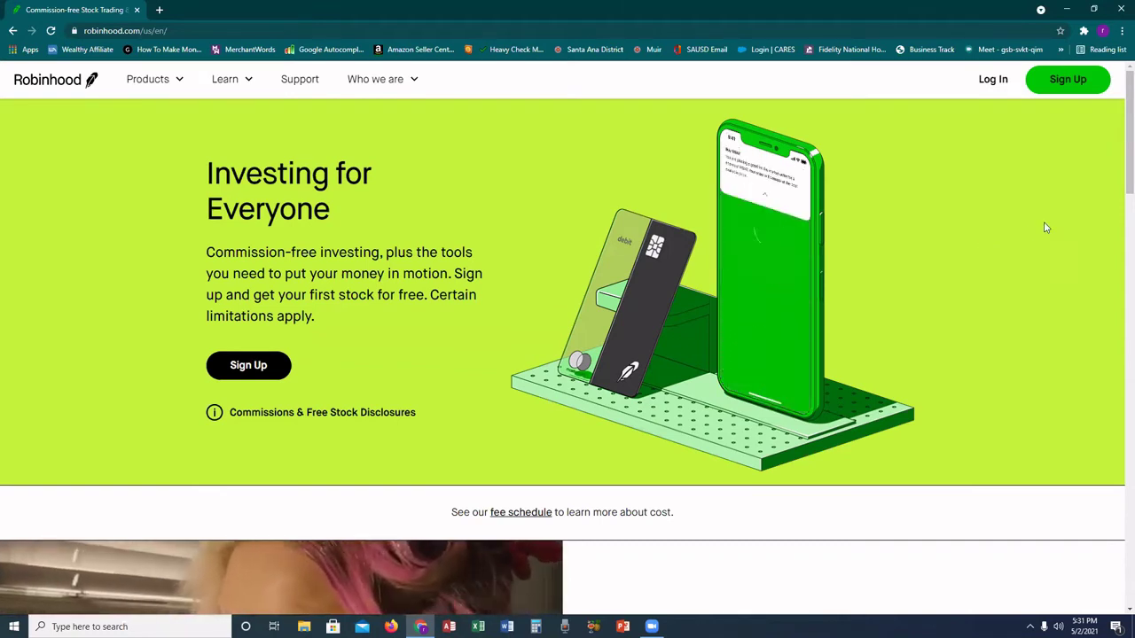
Step: Log in to the Robinhood account with the prefilled username and password
{"action": "left_click", "coordinate": [994, 78]}
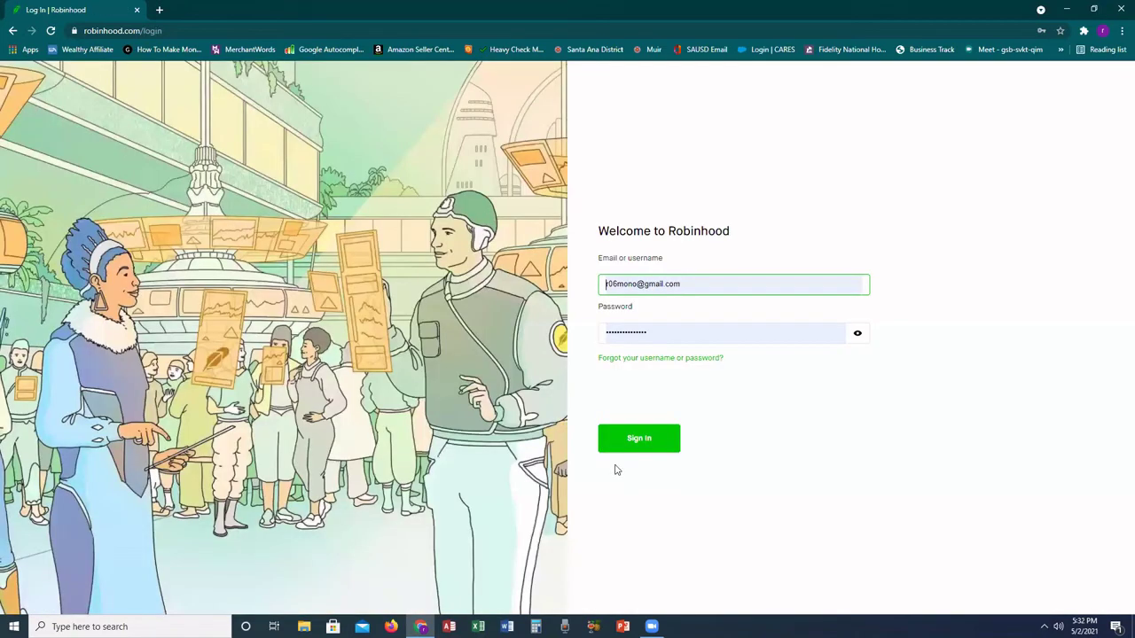
{"action": "left_click", "coordinate": [638, 440]}
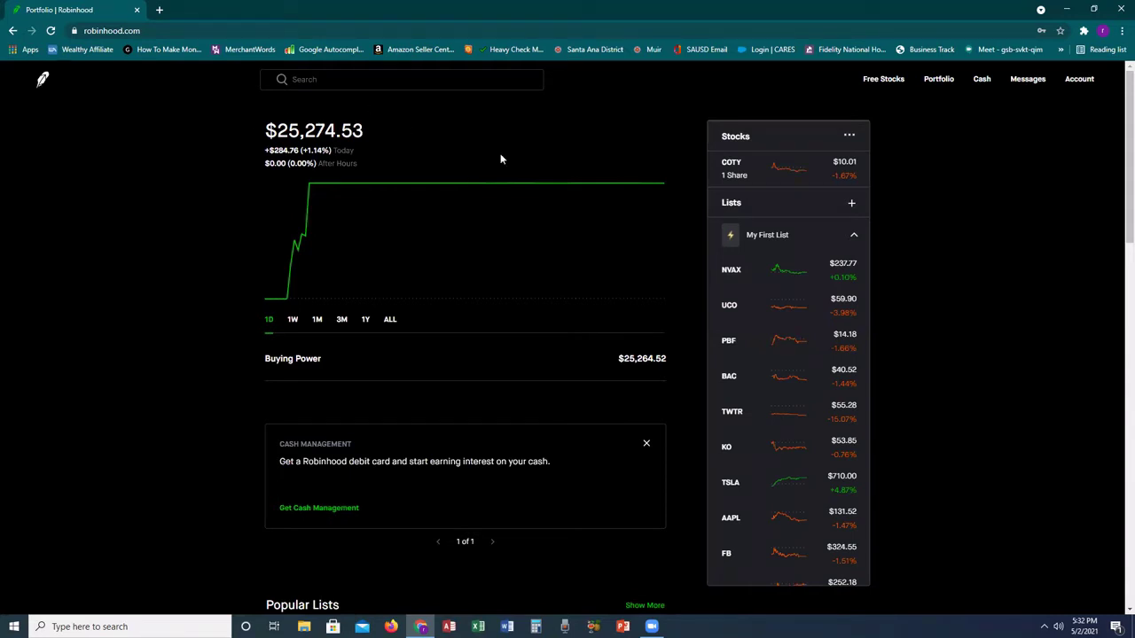
Step: Open the account settings and check the options level in the Options Trading section
{"action": "left_click", "coordinate": [1087, 84]}
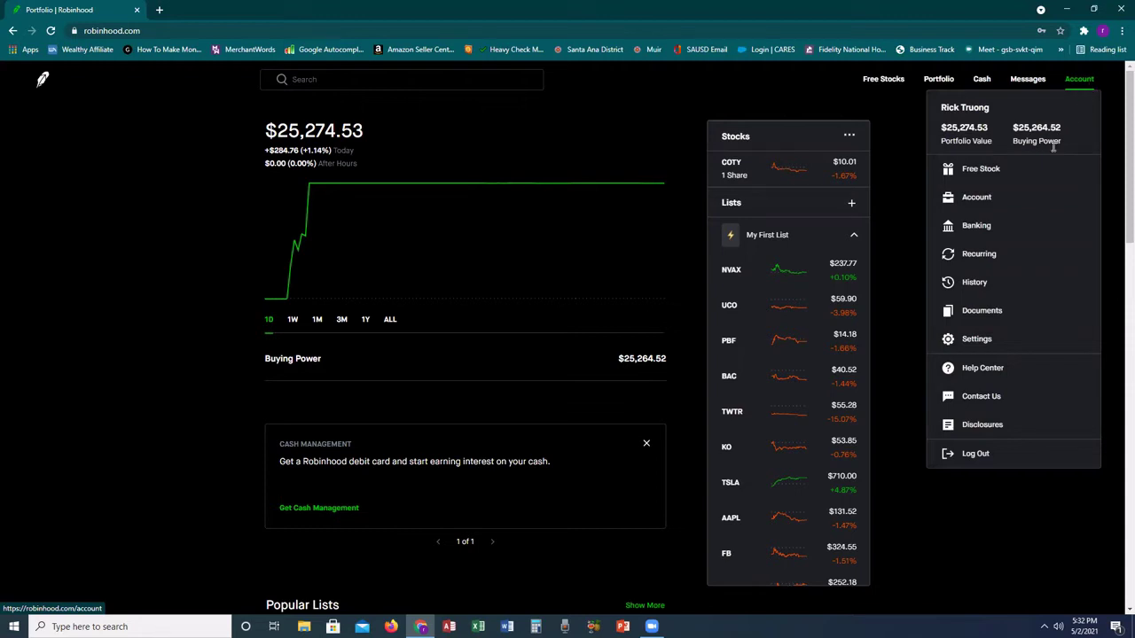
{"action": "left_click", "coordinate": [984, 343]}
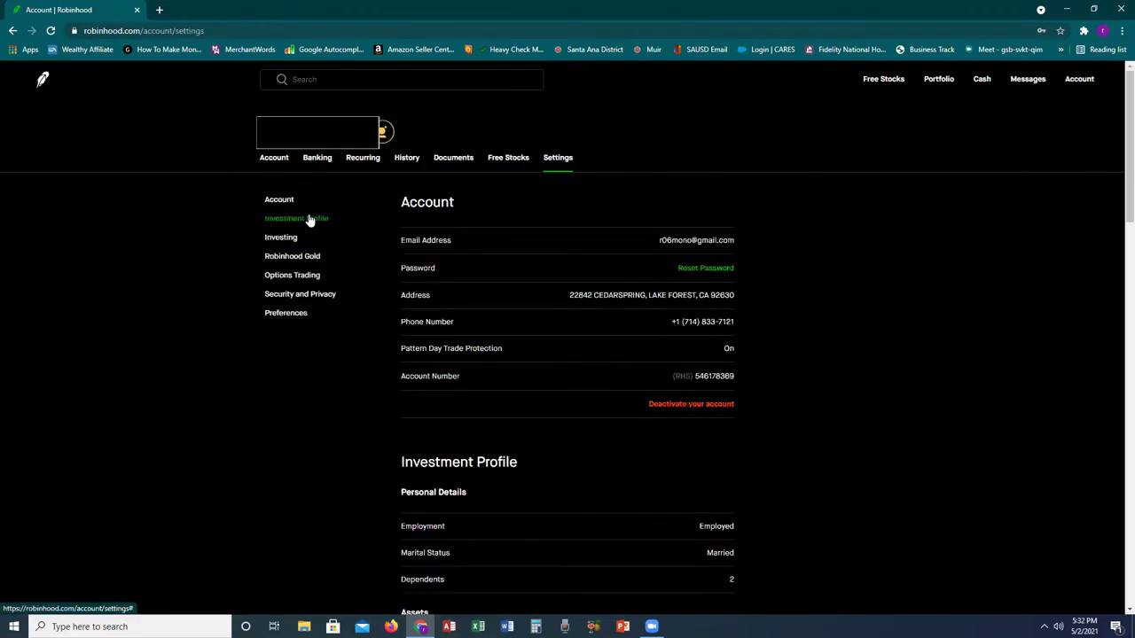
{"action": "left_click", "coordinate": [308, 275]}
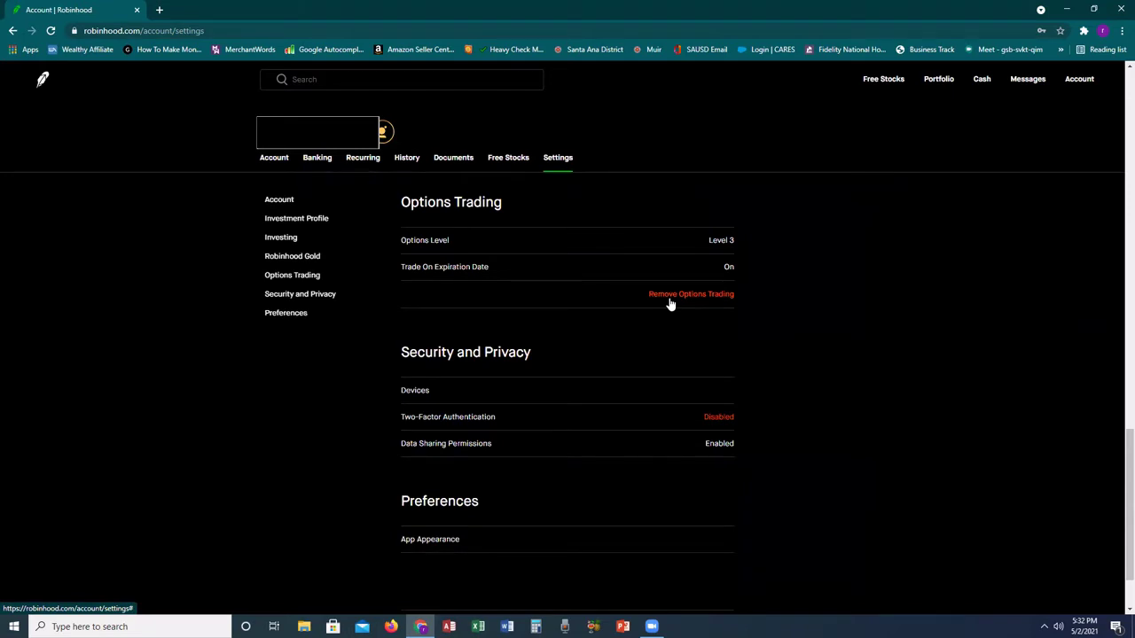
Step: Return to the account overview, search for "appl" and open the Apple (AAPL) stock page
{"action": "left_click", "coordinate": [278, 158]}
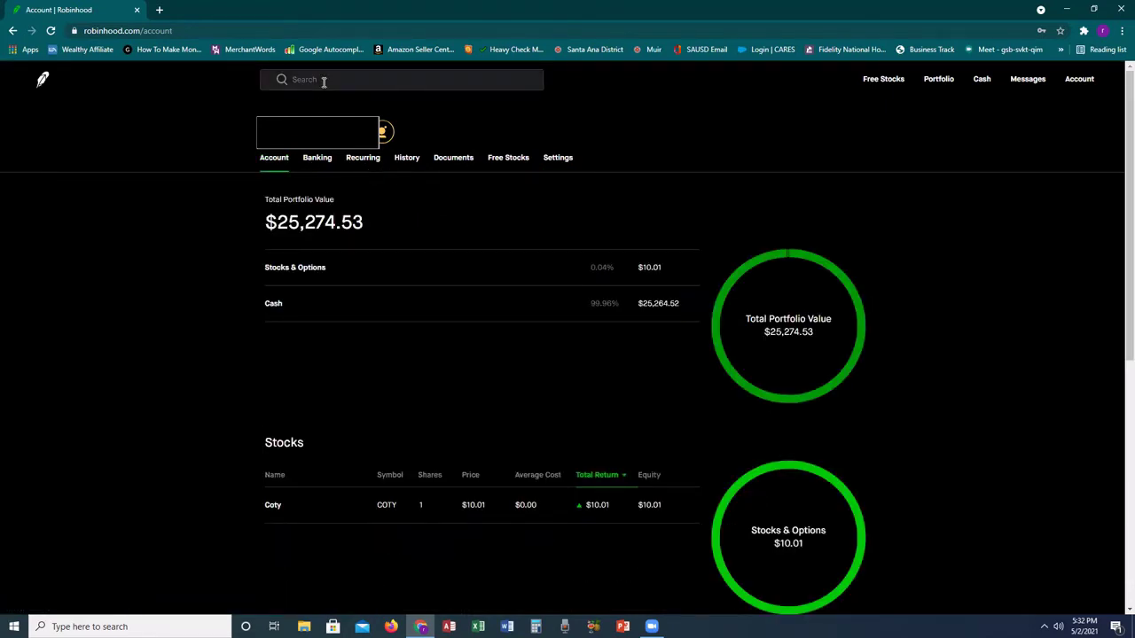
{"action": "left_click", "coordinate": [323, 81]}
{"action": "type", "text": "a"}
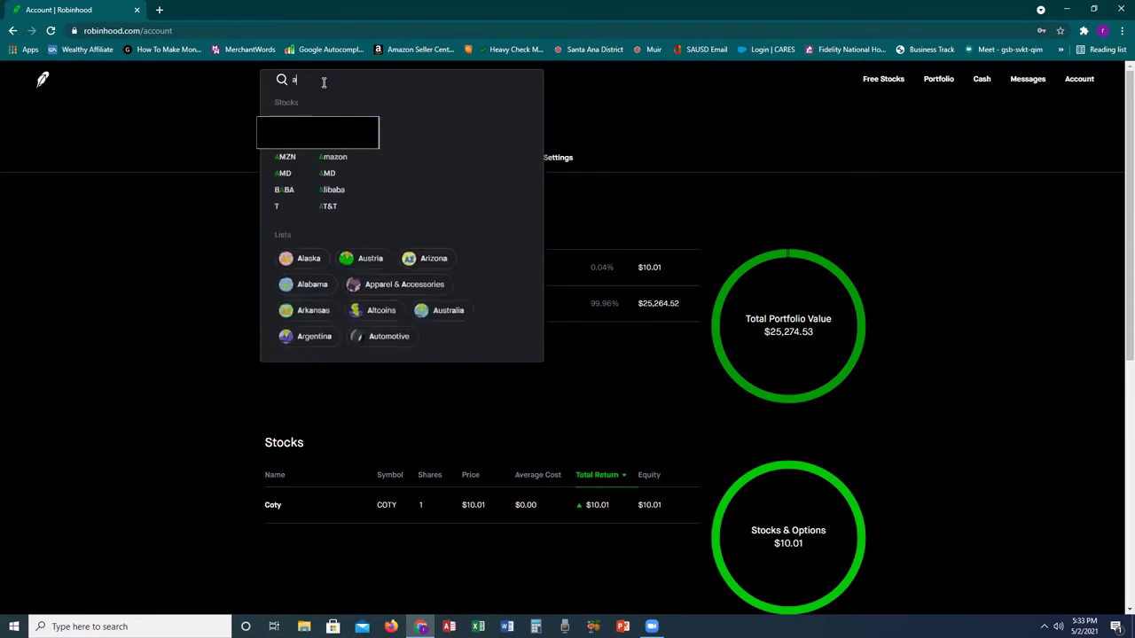
{"action": "type", "text": "ppl"}
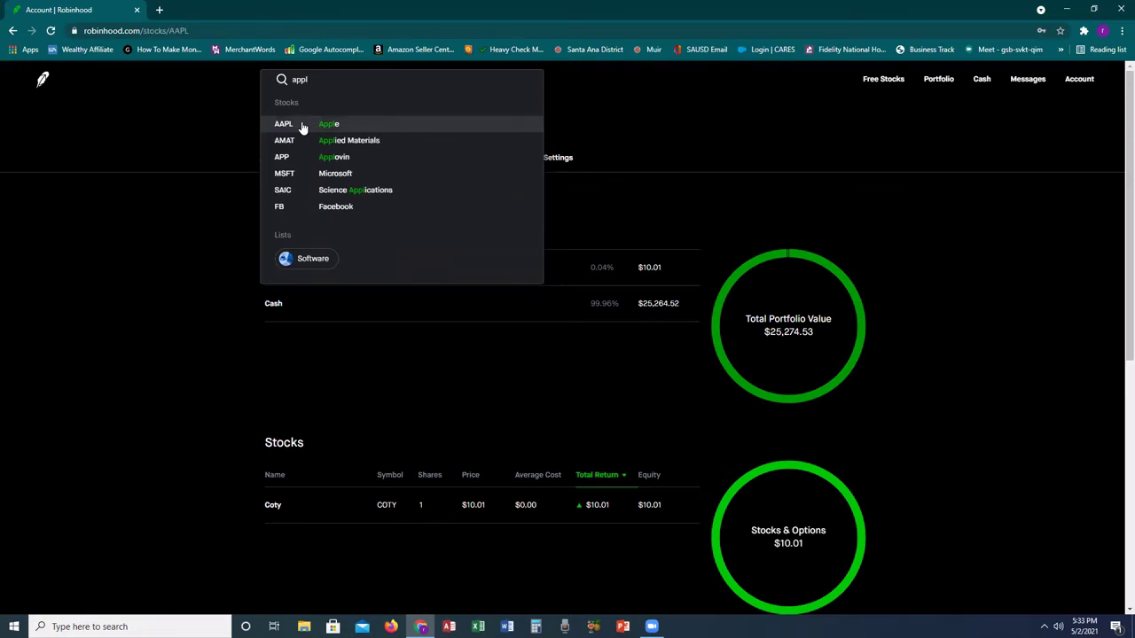
{"action": "left_click", "coordinate": [301, 127]}
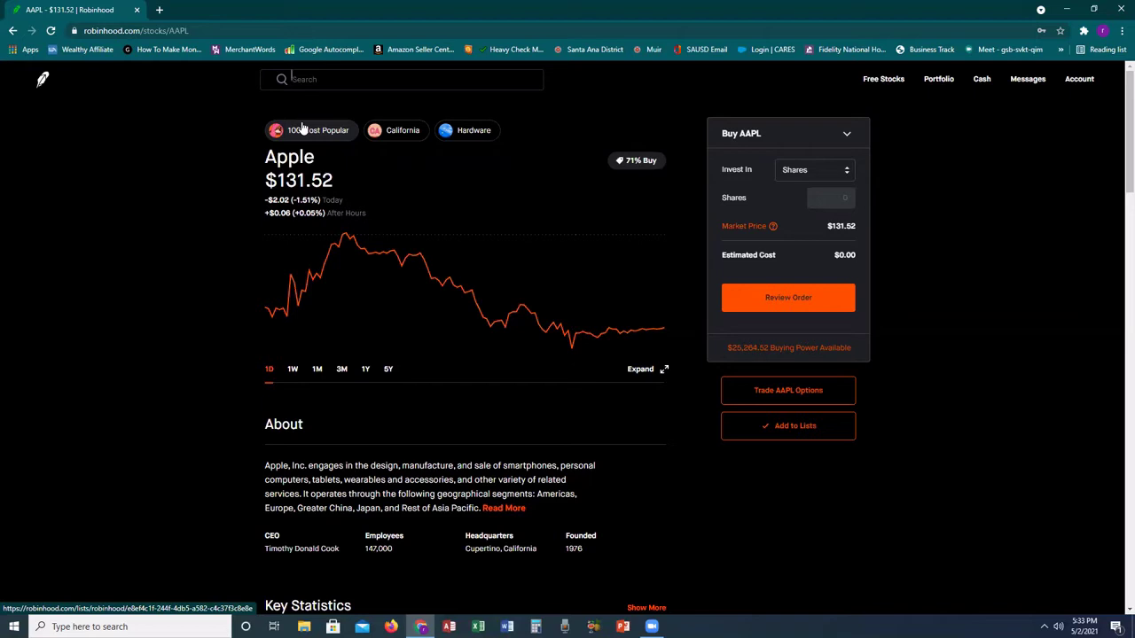
Step: Enter 100 shares in the AAPL buy order and go to the AAPL options chain
{"action": "left_click", "coordinate": [833, 203]}
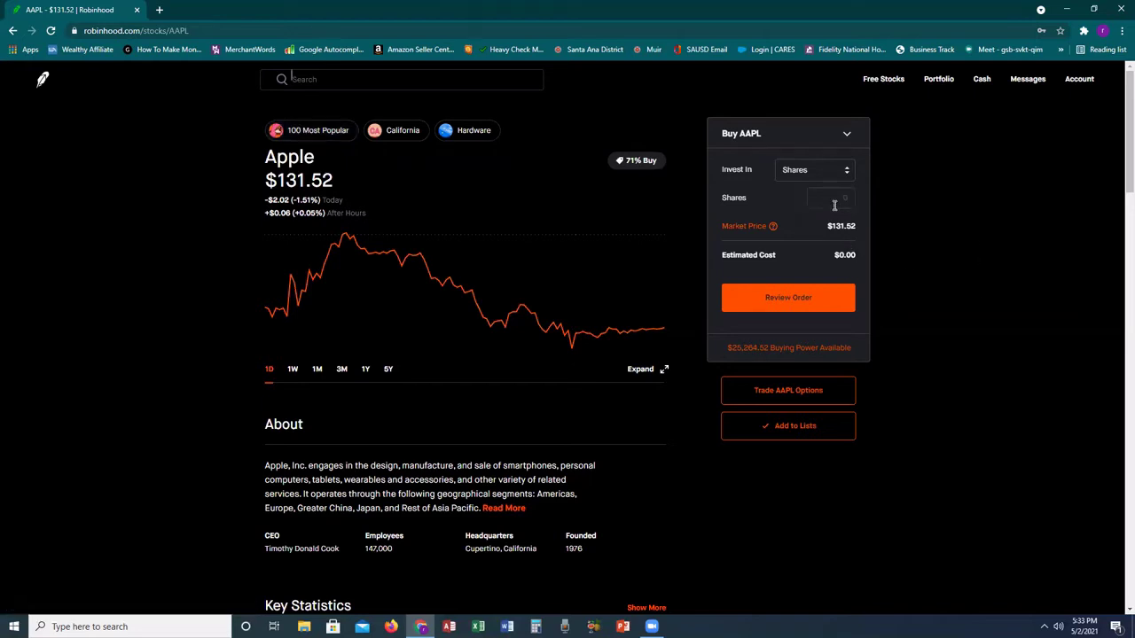
{"action": "type", "text": "100"}
{"action": "left_click", "coordinate": [792, 395]}
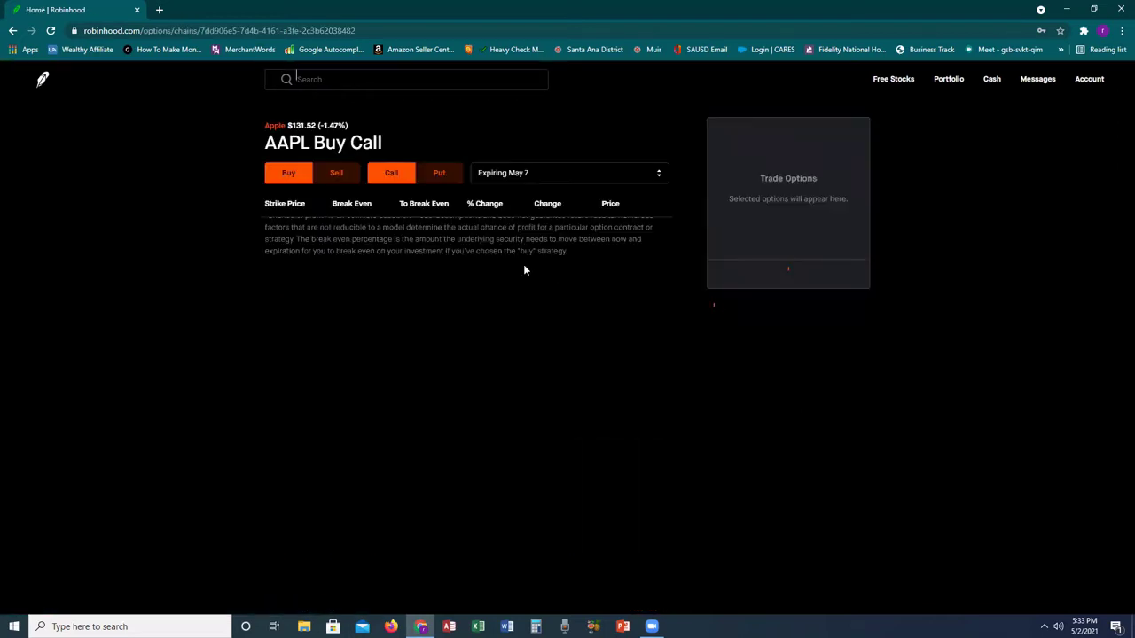
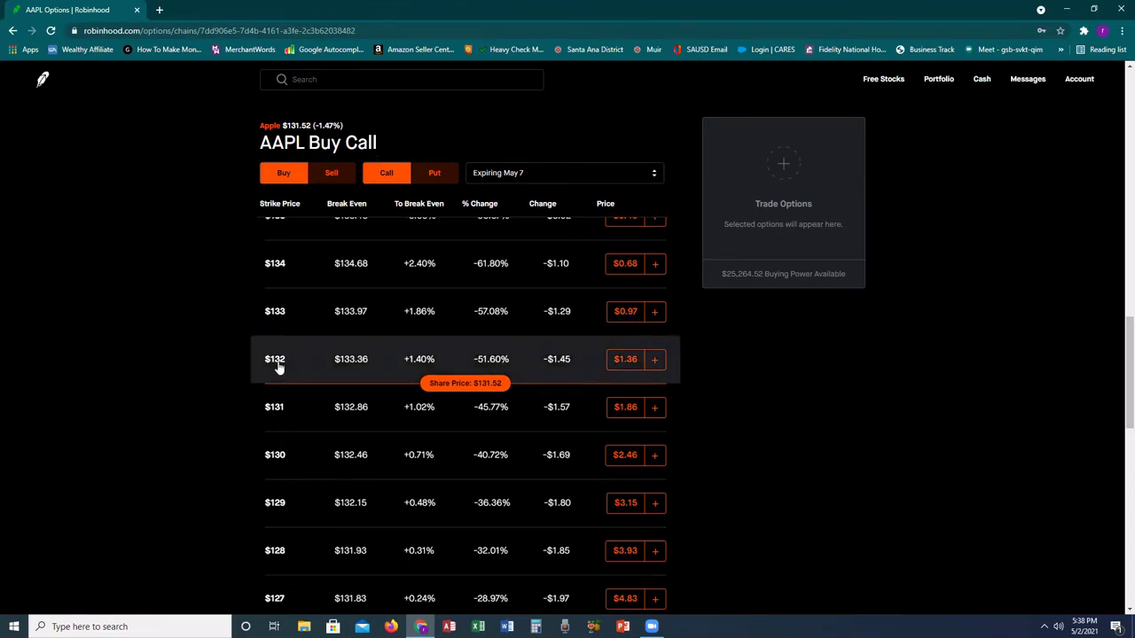
Step: Select the $132 AAPL call expiring May 7 for purchase and set the order to 1 contract
{"action": "left_click", "coordinate": [655, 360]}
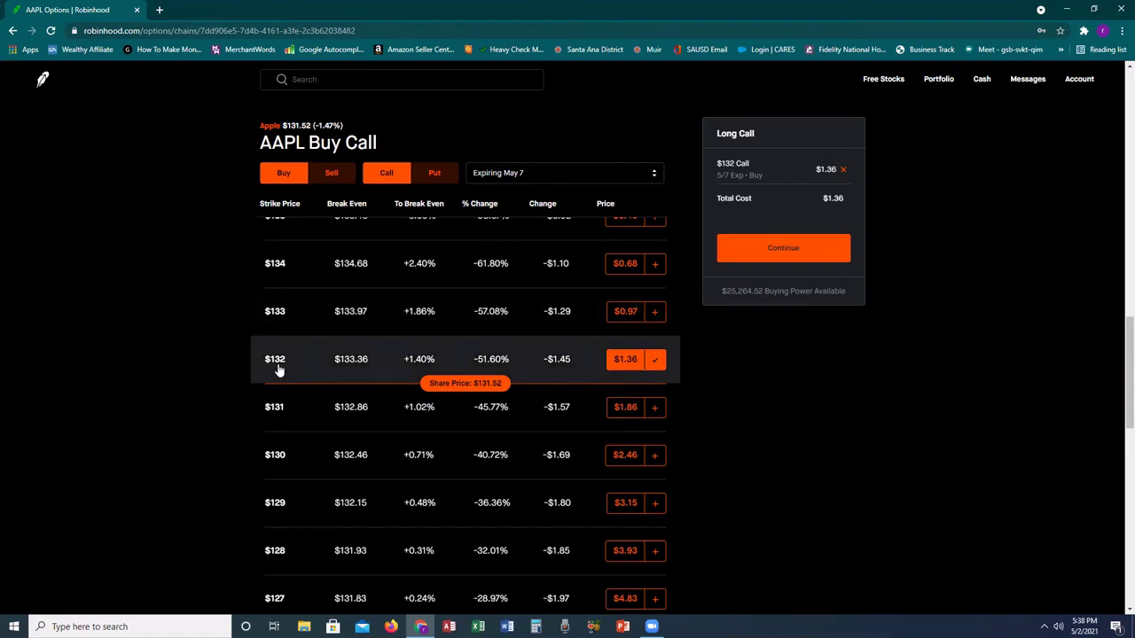
{"action": "left_click", "coordinate": [824, 256]}
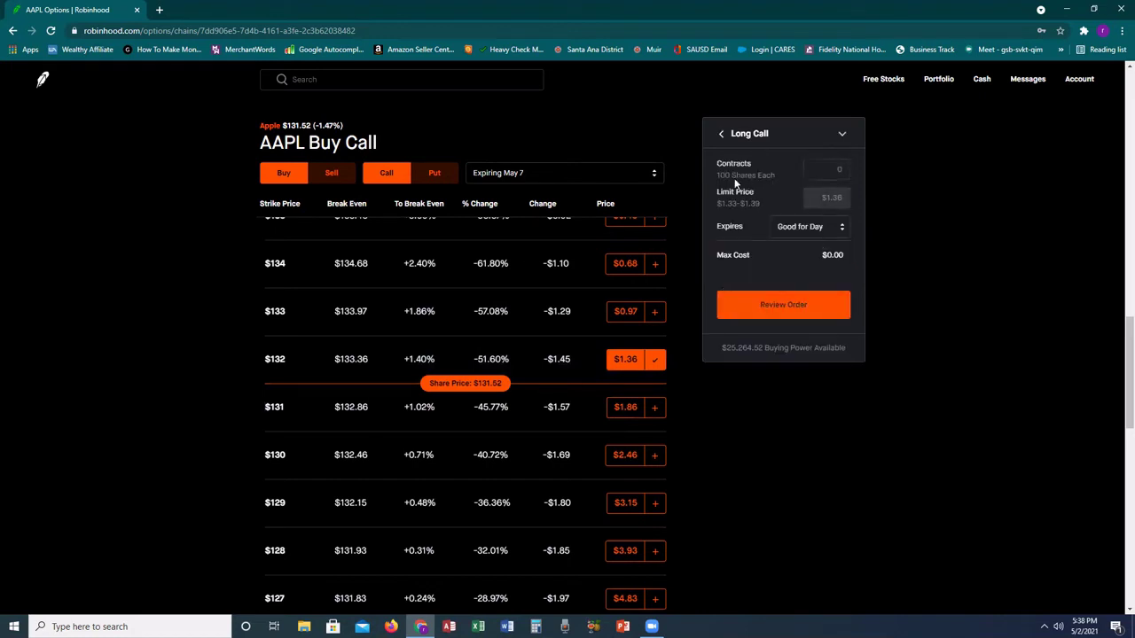
{"action": "left_click", "coordinate": [823, 172]}
{"action": "type", "text": "1"}
{"action": "key", "text": "BackSpace"}
{"action": "type", "text": "5"}
{"action": "left_click_drag", "start_coordinate": [824, 171], "coordinate": [849, 171]}
{"action": "type", "text": "1"}
Step: Examine the order's shares per contract and maximum cost against the chain's expiration date and share price
{"action": "left_click_drag", "start_coordinate": [771, 175], "coordinate": [714, 180]}
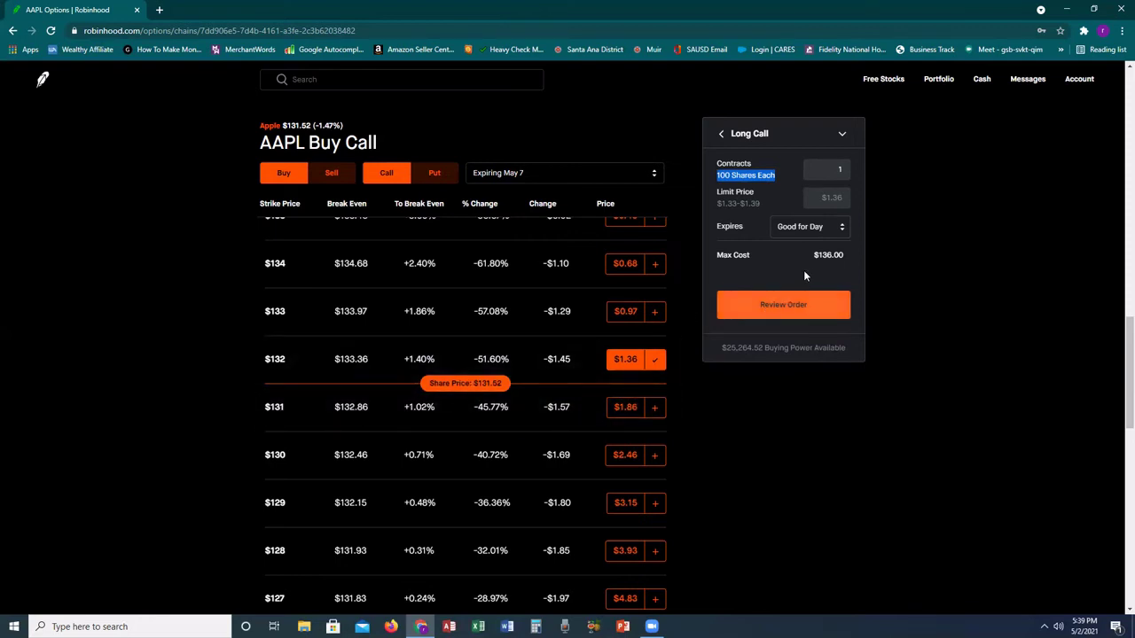
{"action": "left_click", "coordinate": [845, 255]}
{"action": "left_click_drag", "start_coordinate": [845, 255], "coordinate": [815, 254]}
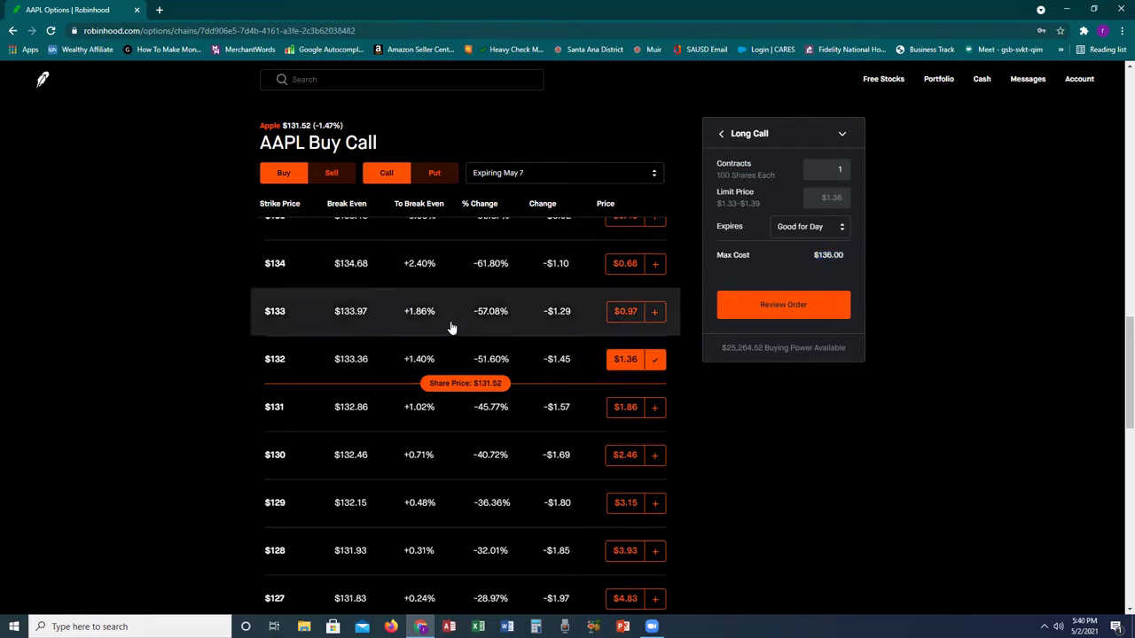
{"action": "left_click", "coordinate": [685, 313]}
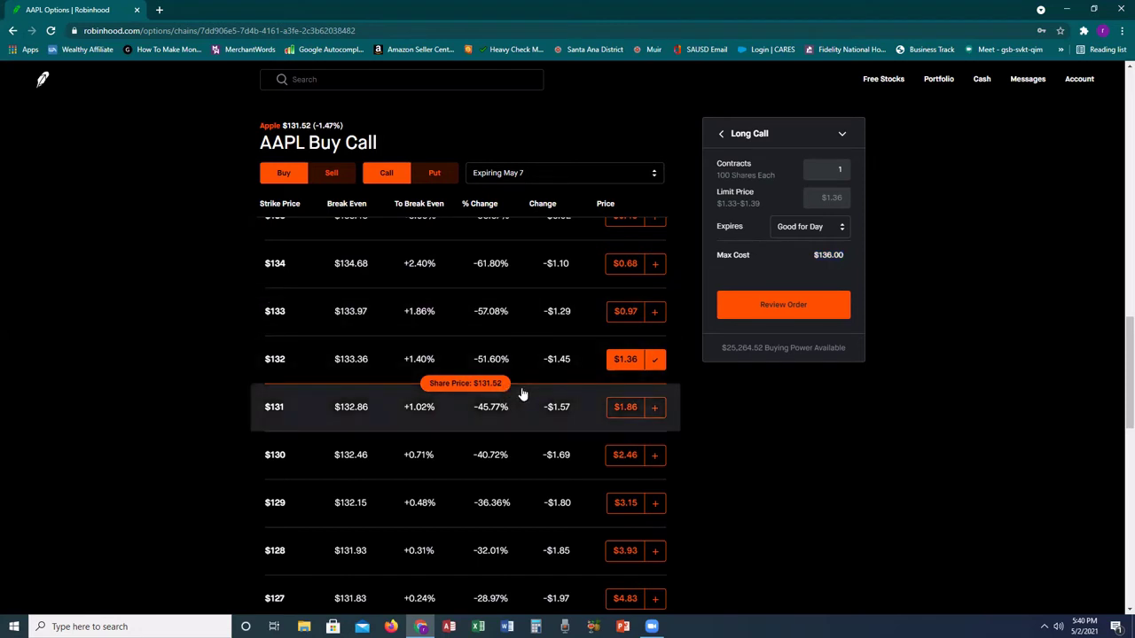
{"action": "left_click", "coordinate": [536, 175]}
{"action": "left_click", "coordinate": [535, 175]}
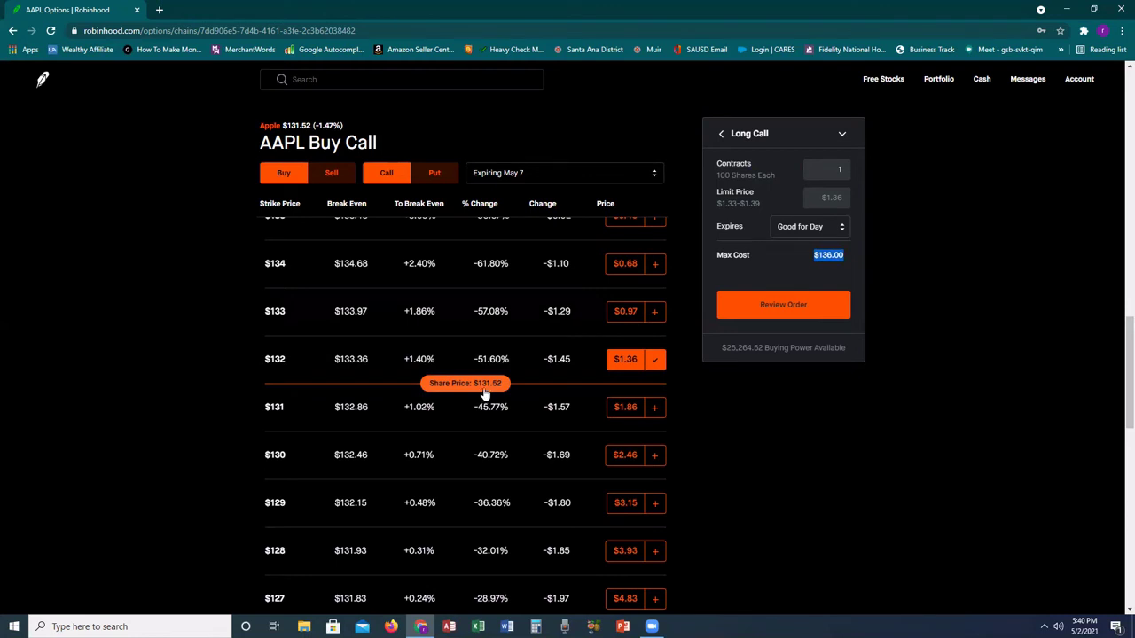
{"action": "left_click", "coordinate": [842, 267]}
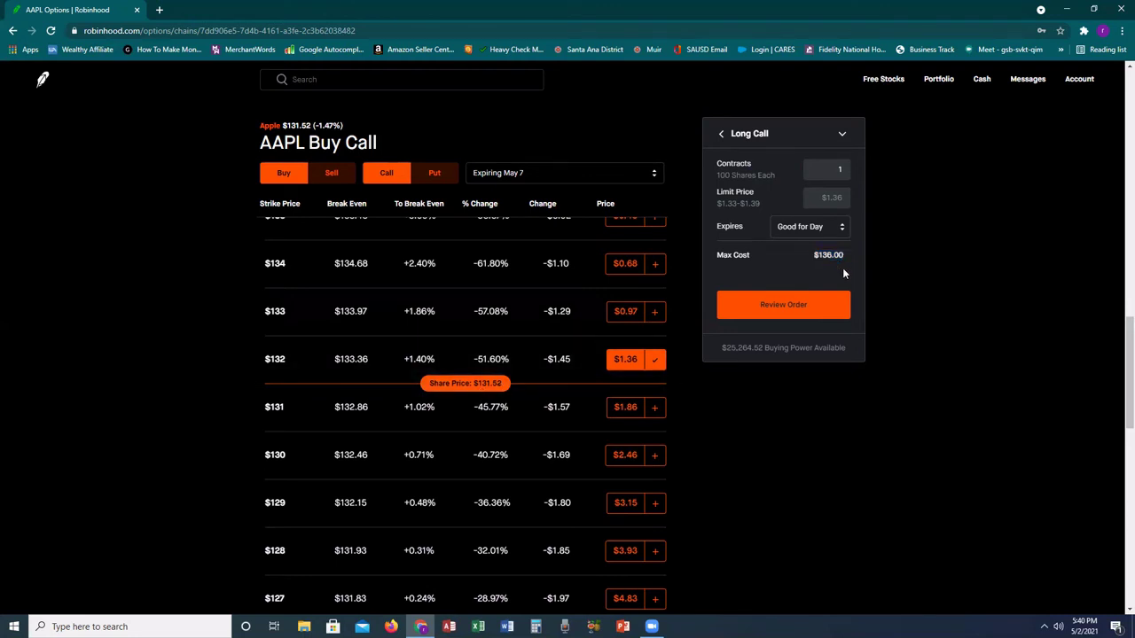
Step: Switch the AAPL call chain's expiration date to May 14
{"action": "scroll", "coordinate": [290, 284], "scroll_direction": "up", "scroll_amount": 1}
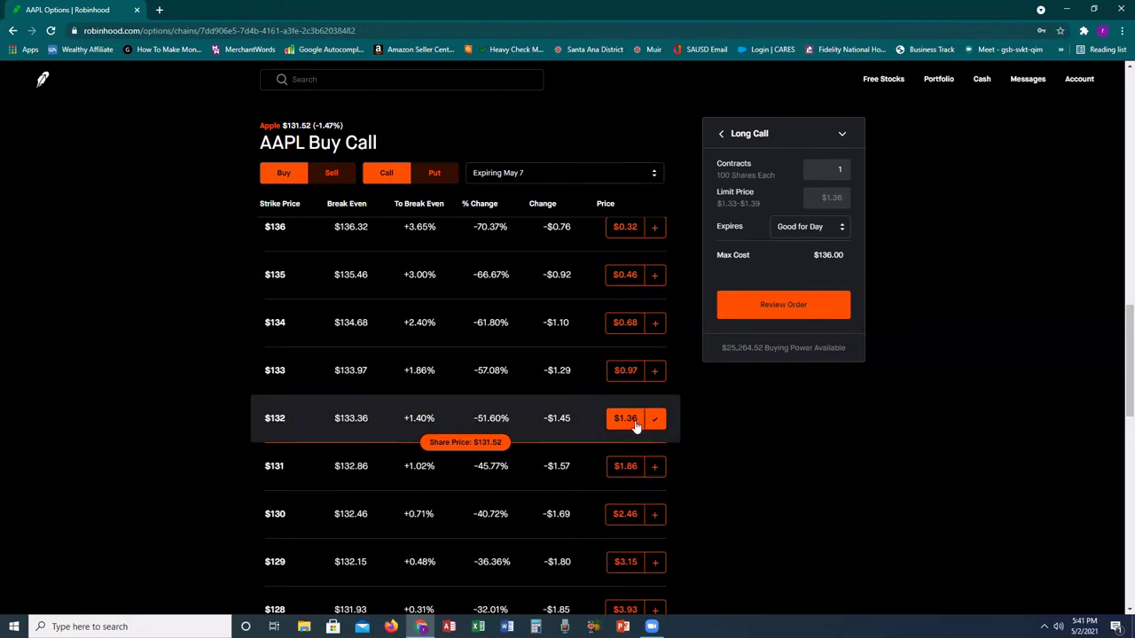
{"action": "left_click", "coordinate": [542, 173]}
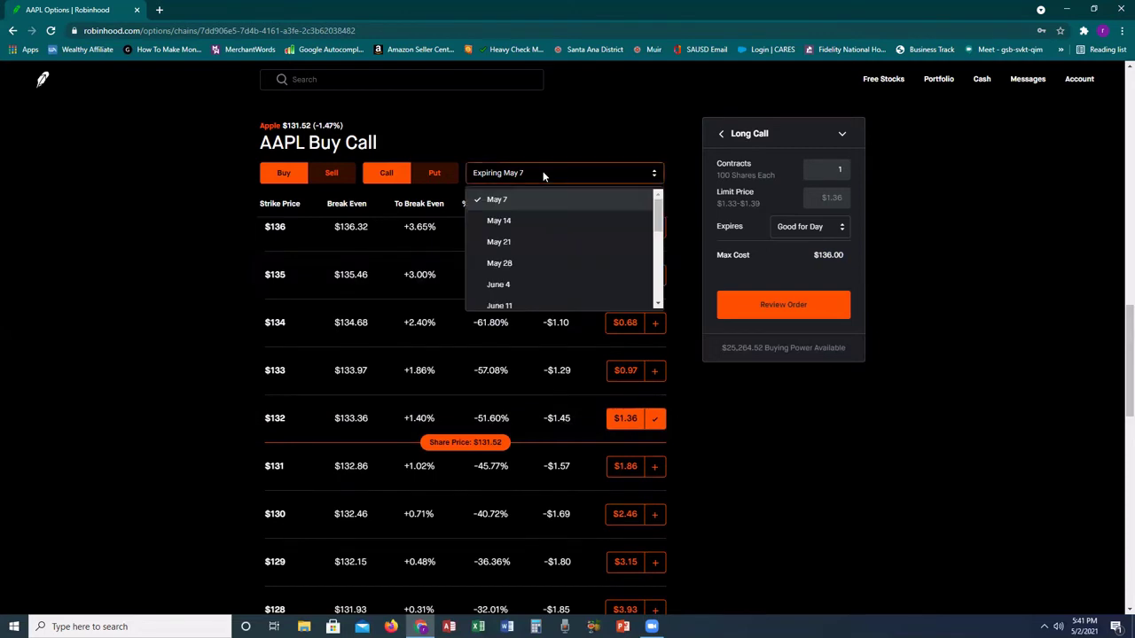
{"action": "left_click", "coordinate": [523, 220]}
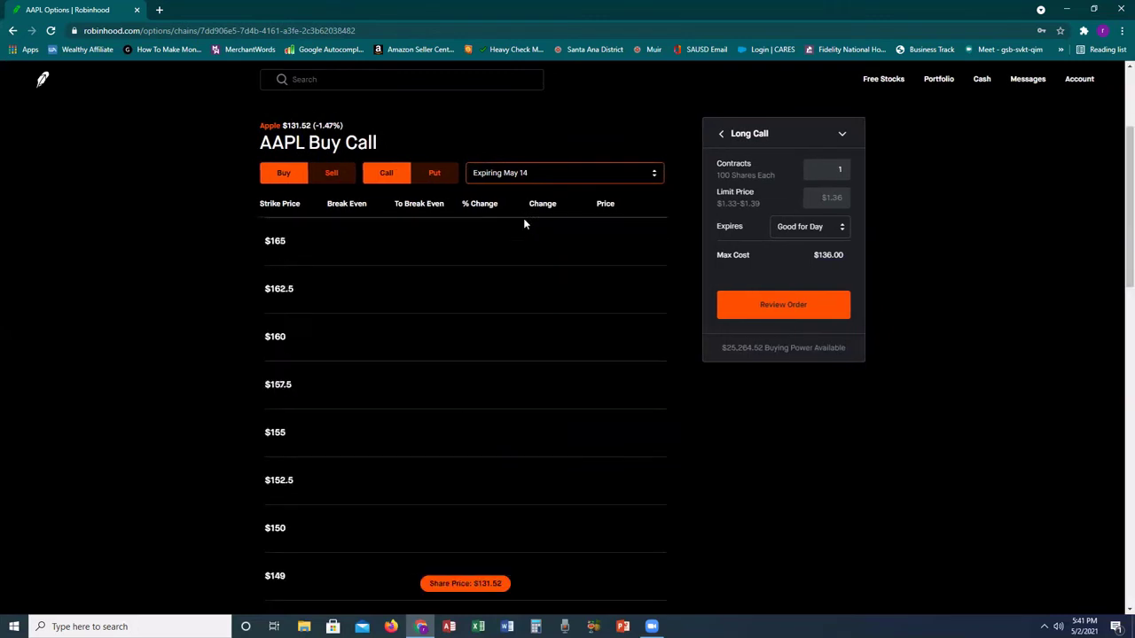
{"action": "scroll", "coordinate": [571, 321], "scroll_direction": "up", "scroll_amount": 1}
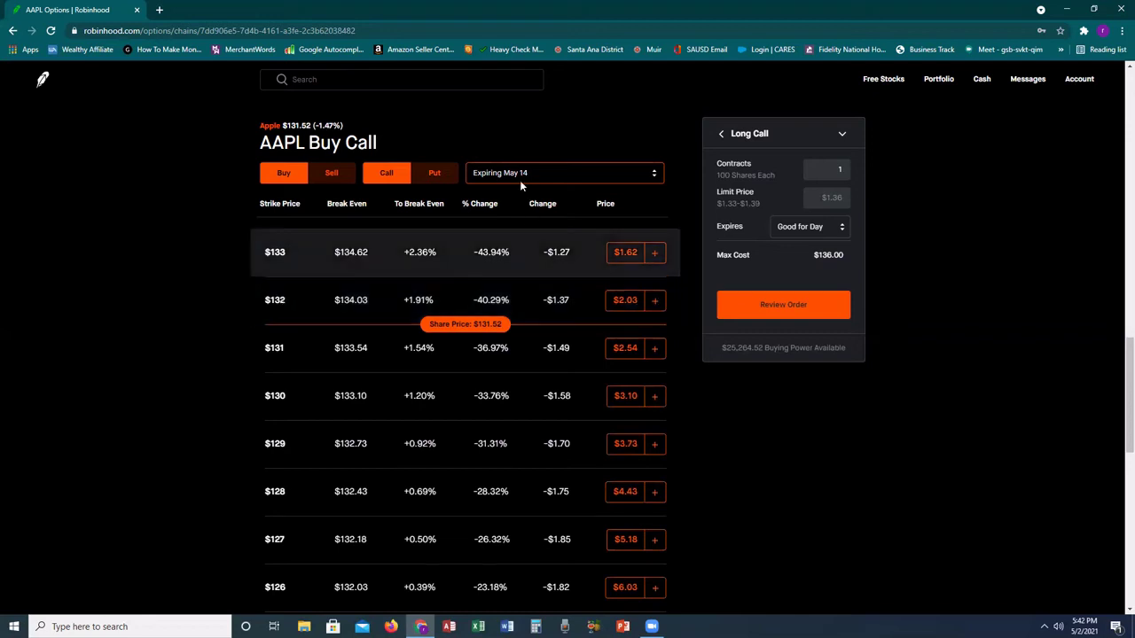
{"action": "left_click", "coordinate": [658, 304]}
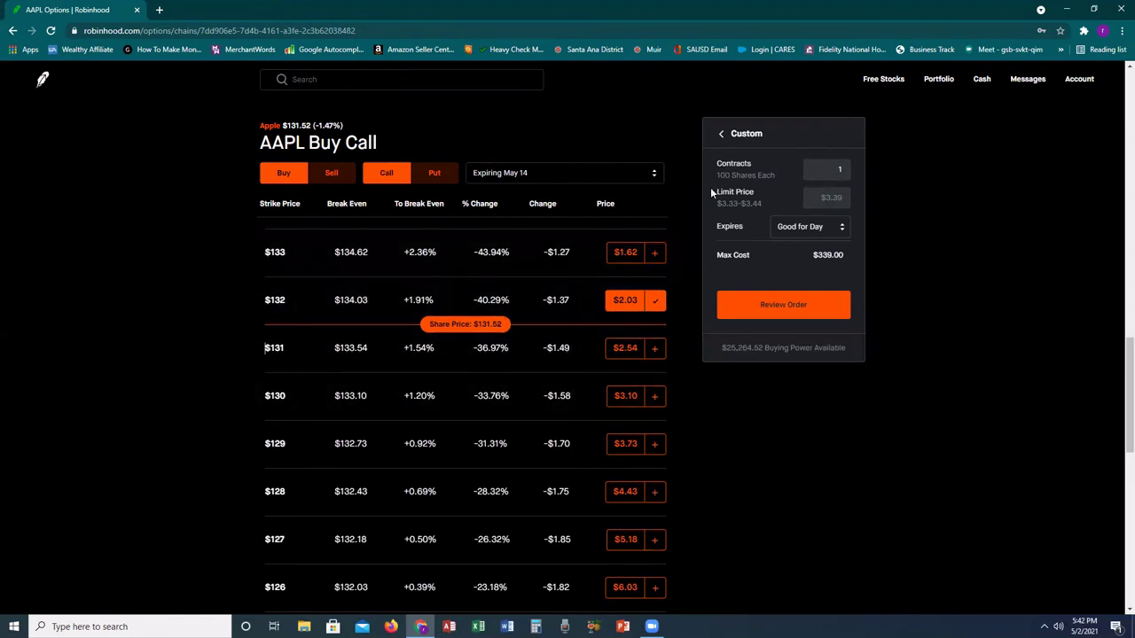
{"action": "left_click", "coordinate": [829, 170]}
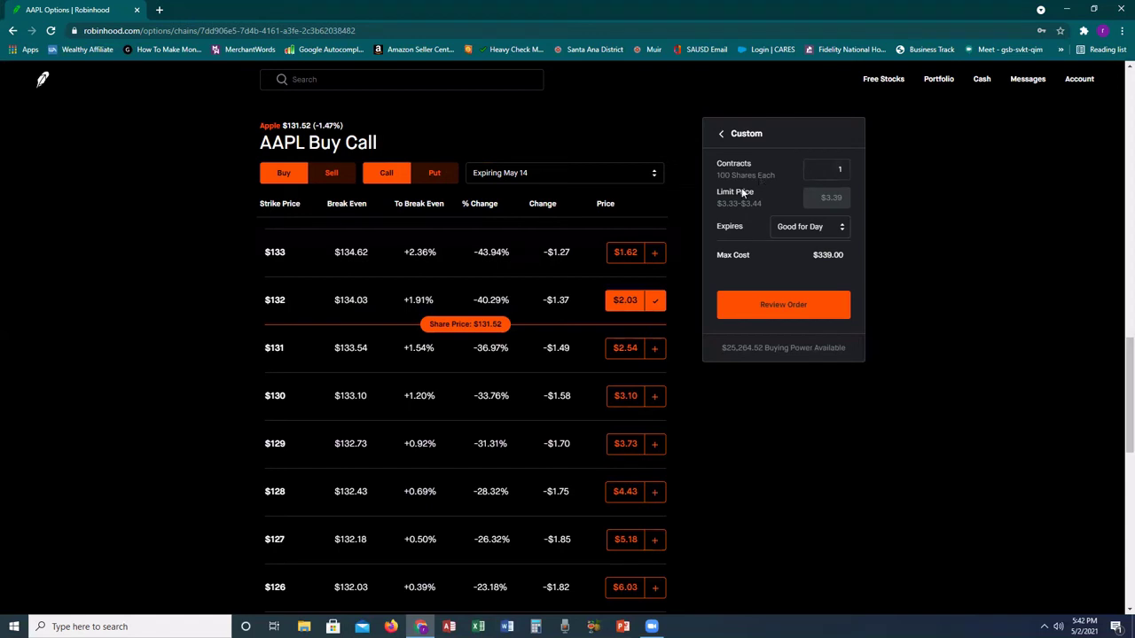
{"action": "double_click", "coordinate": [812, 170]}
{"action": "left_click", "coordinate": [824, 200]}
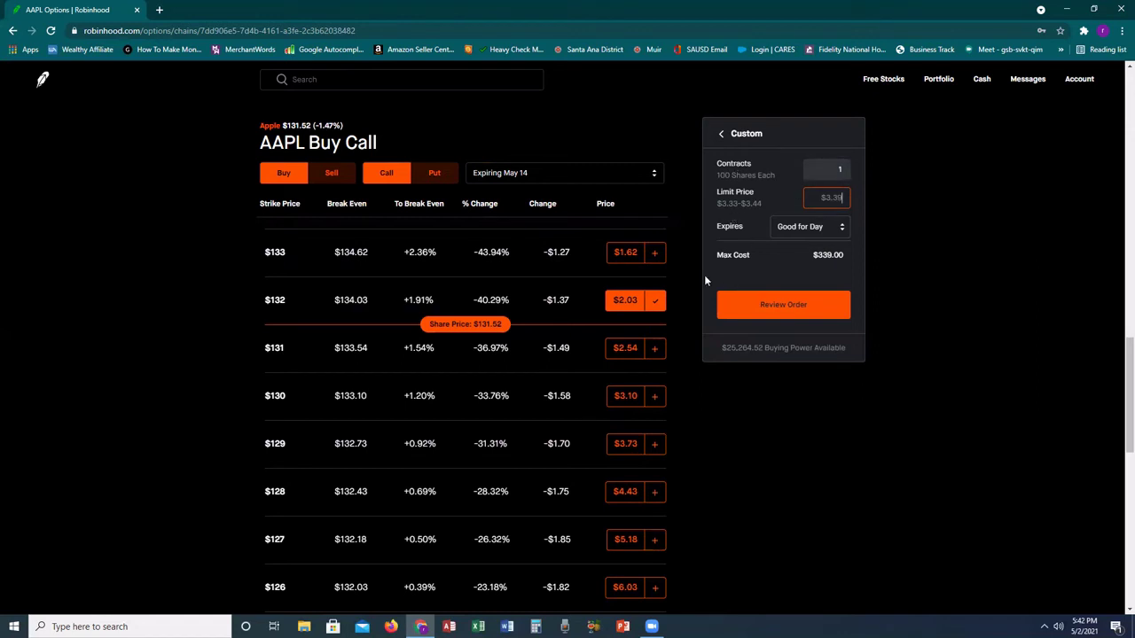
{"action": "left_click", "coordinate": [654, 304]}
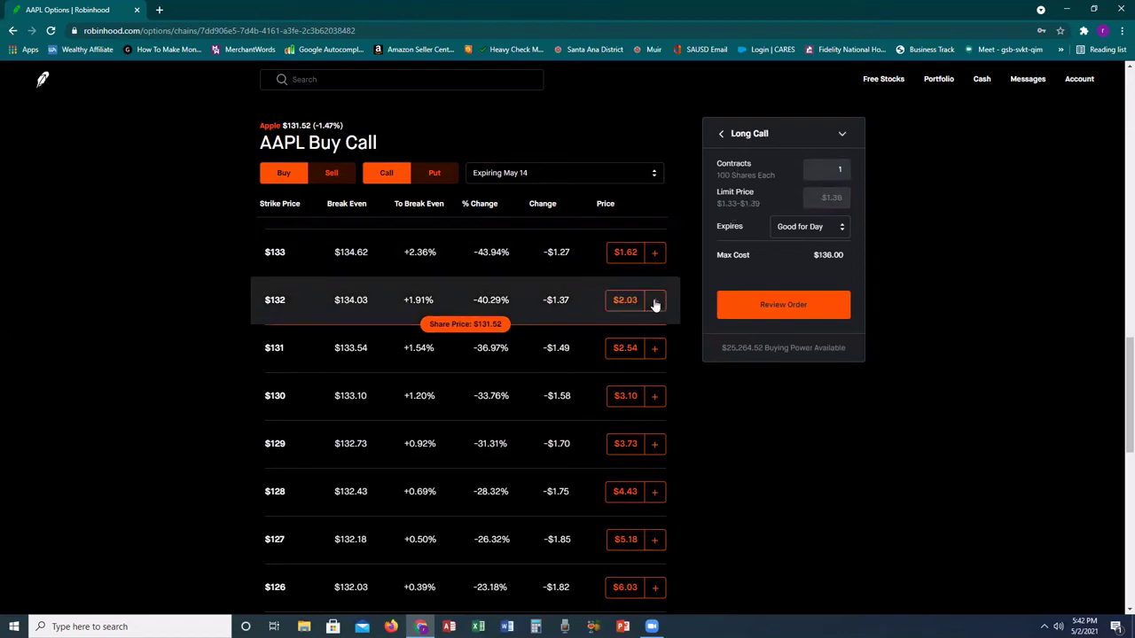
{"action": "left_click", "coordinate": [331, 174]}
{"action": "left_click", "coordinate": [286, 175]}
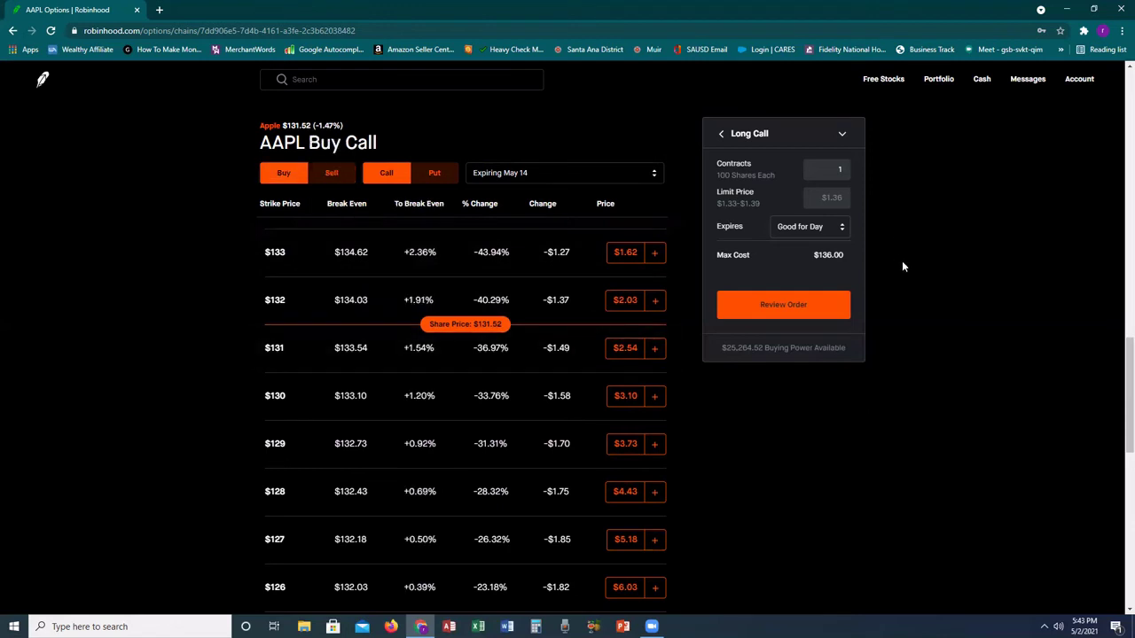
Step: Go back to the order's selected options and replace the May 7 $132 call with the $132 call expiring May 14
{"action": "left_click", "coordinate": [721, 136]}
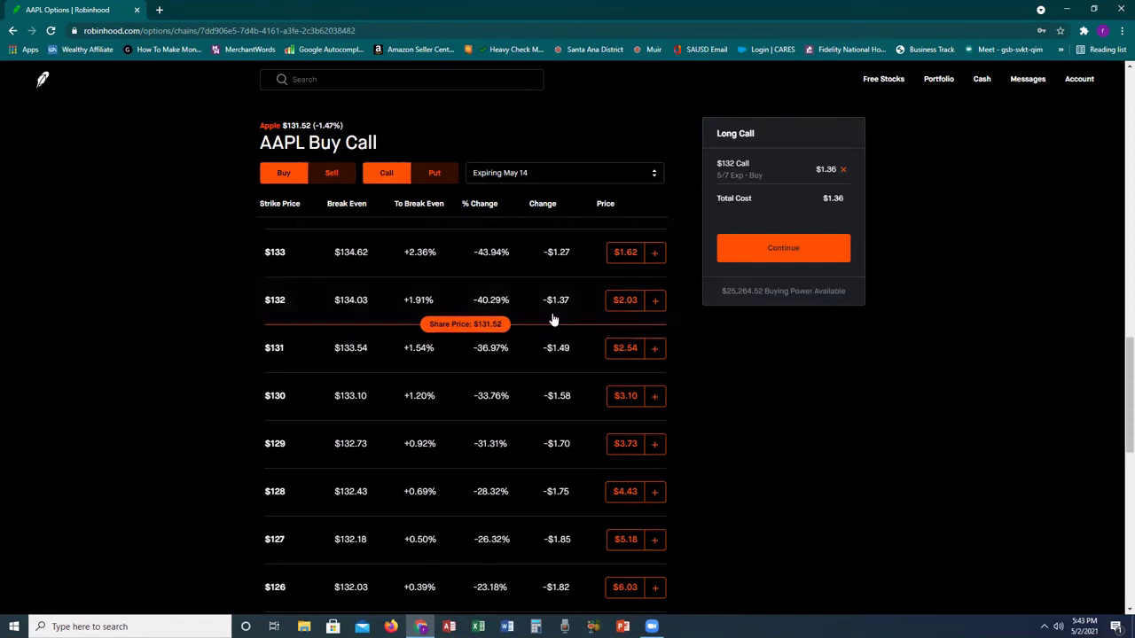
{"action": "left_click", "coordinate": [572, 173]}
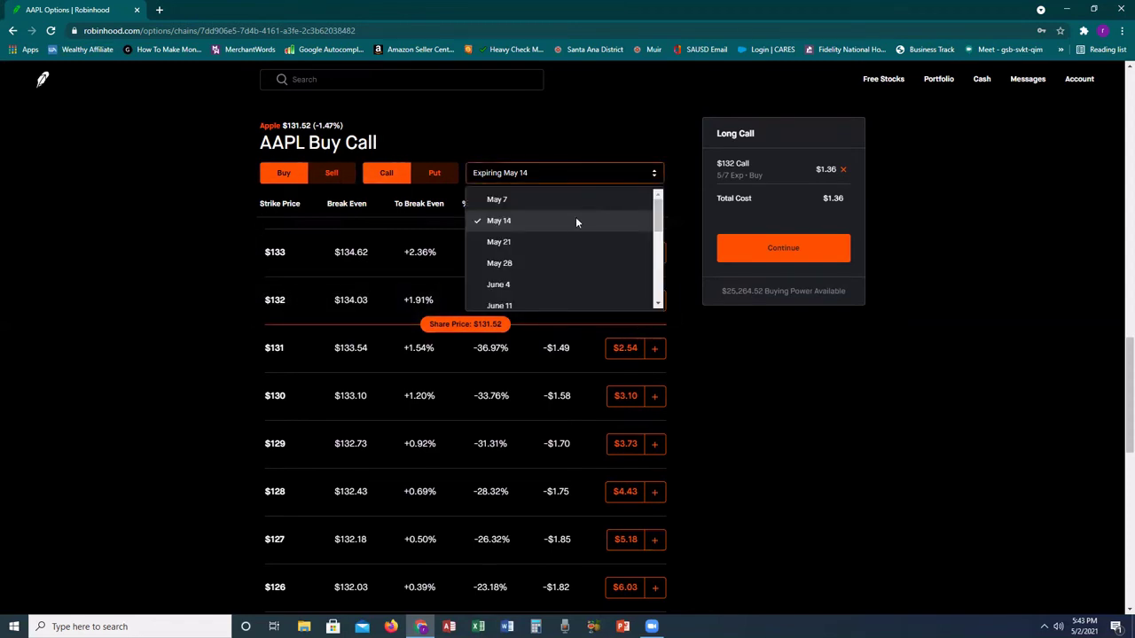
{"action": "left_click", "coordinate": [568, 241]}
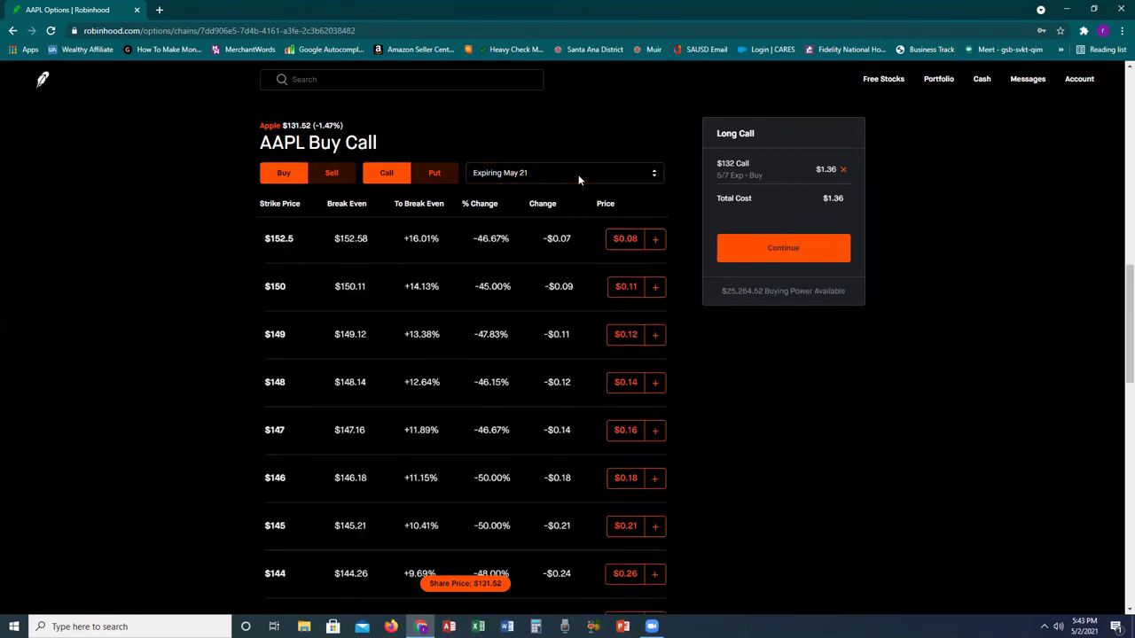
{"action": "left_click", "coordinate": [578, 177]}
{"action": "left_click", "coordinate": [544, 219]}
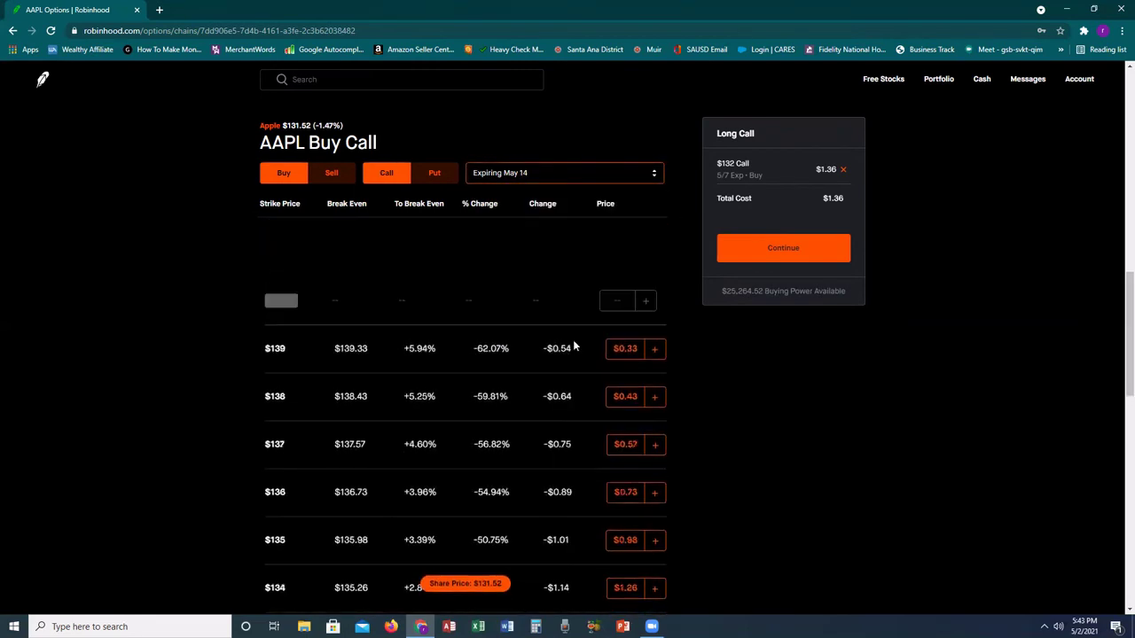
{"action": "scroll", "coordinate": [574, 346], "scroll_direction": "down", "scroll_amount": 4}
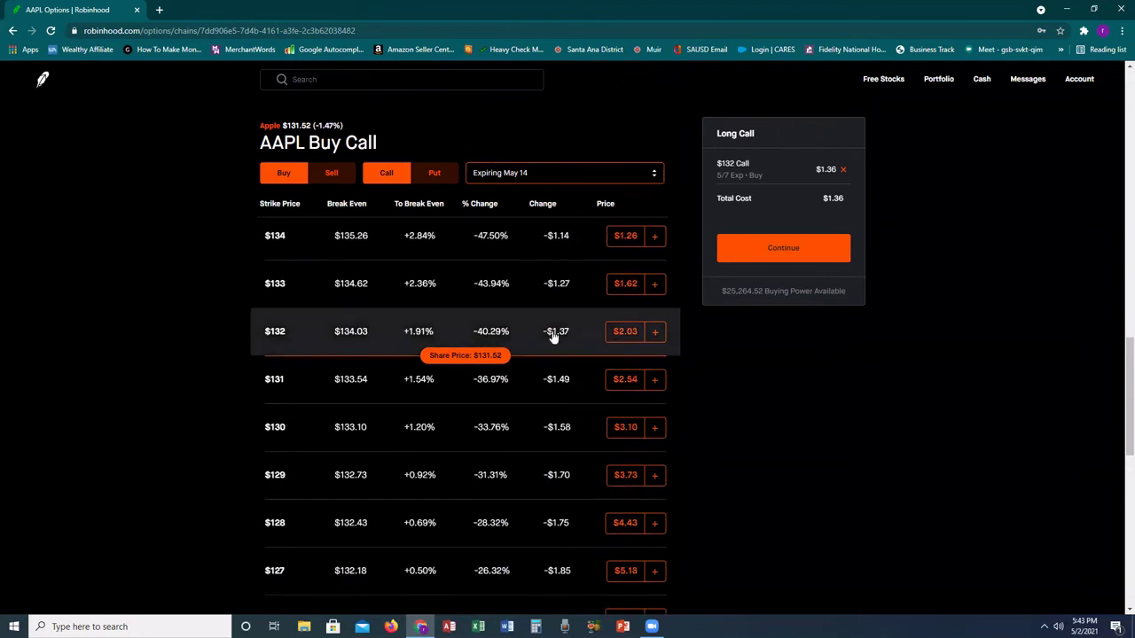
{"action": "left_click", "coordinate": [655, 334]}
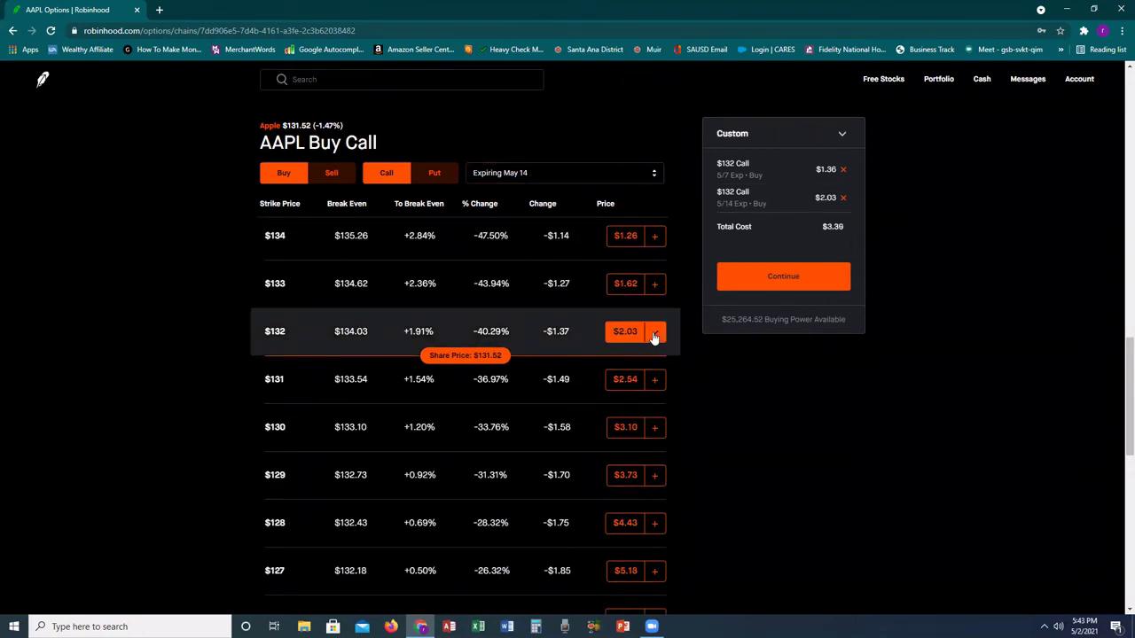
{"action": "left_click", "coordinate": [843, 170]}
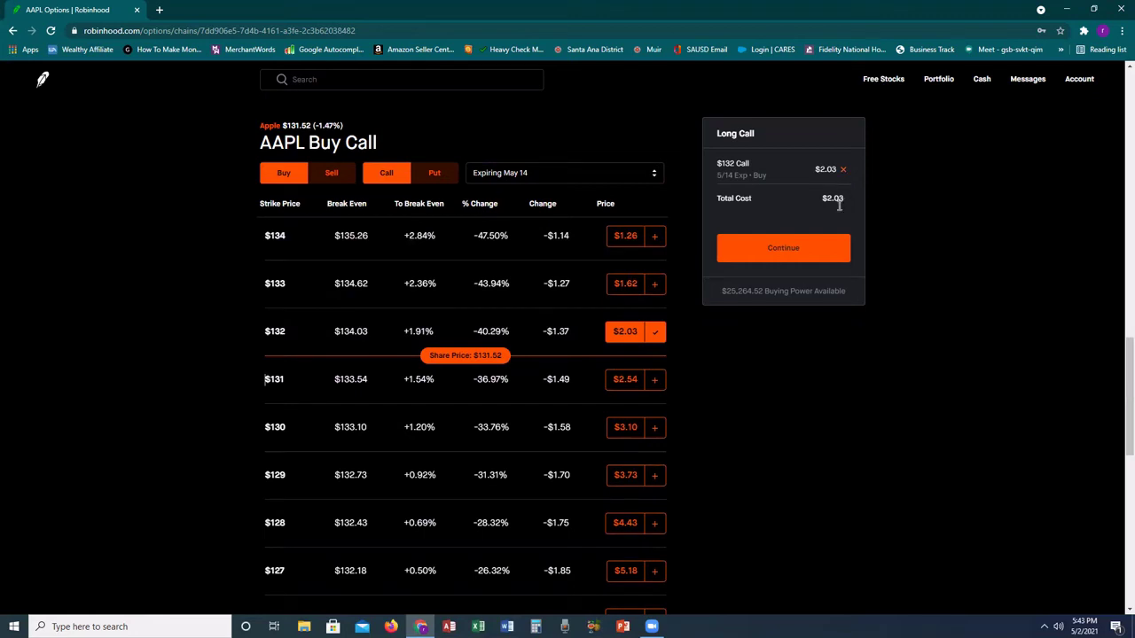
Step: Remove and reselect the $132 AAPL call expiring May 14, continue to its order details and set the order to 1 contract
{"action": "left_click", "coordinate": [843, 170]}
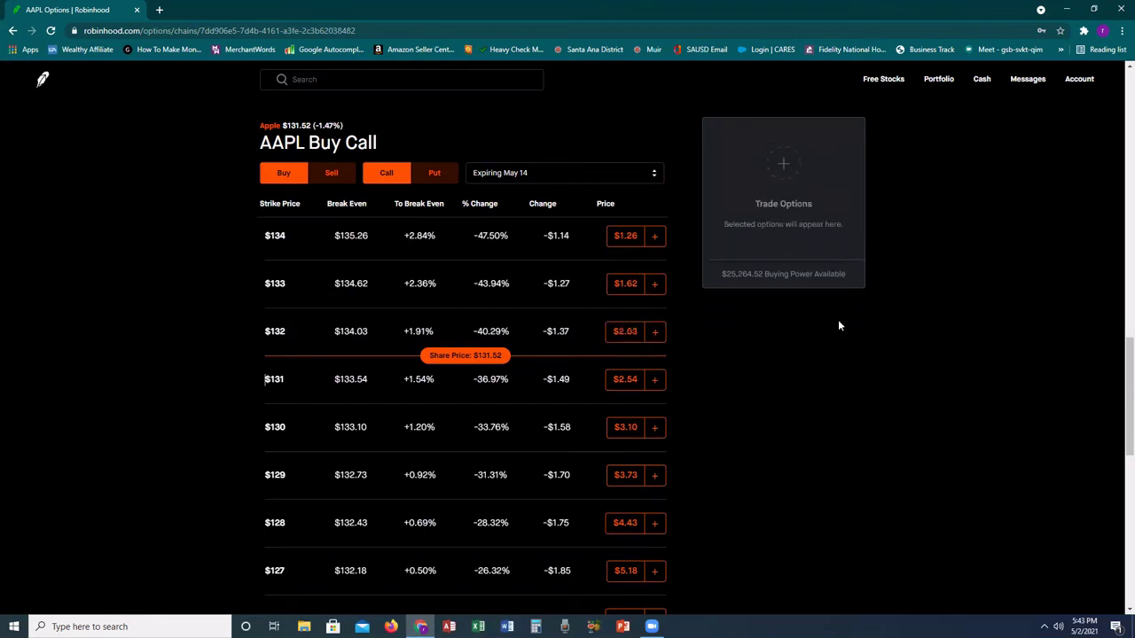
{"action": "left_click", "coordinate": [653, 338]}
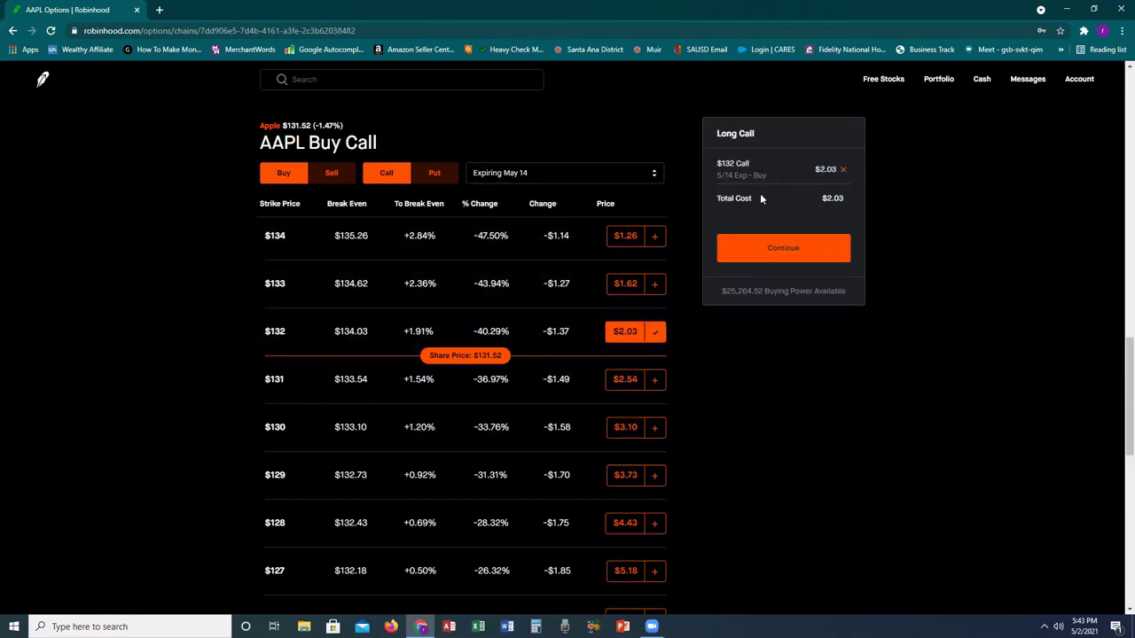
{"action": "left_click", "coordinate": [759, 247]}
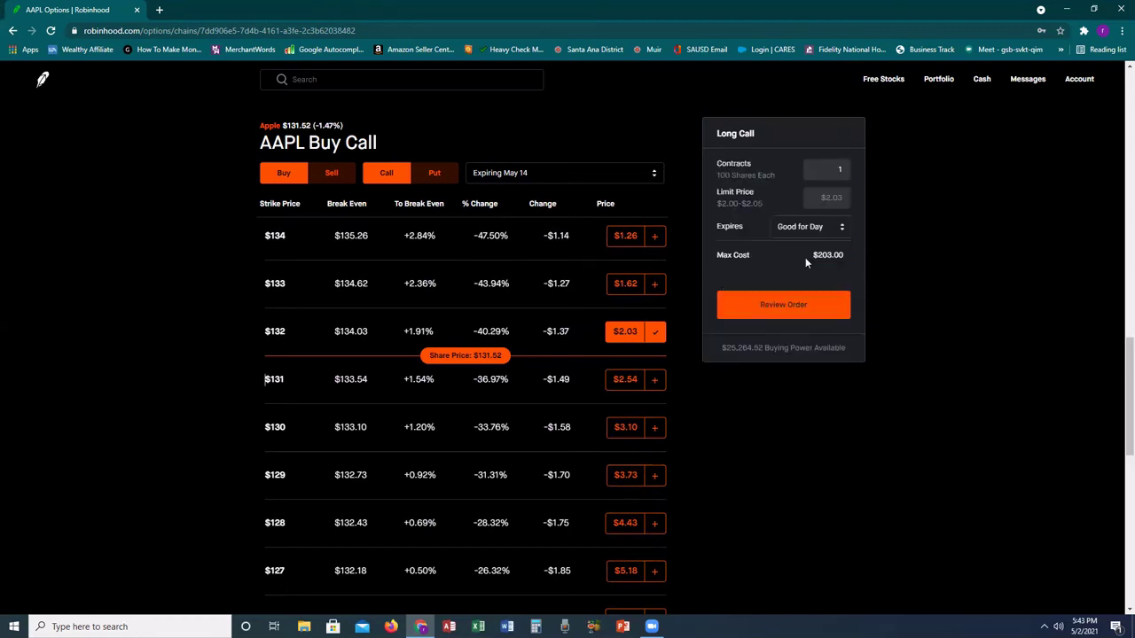
{"action": "left_click", "coordinate": [838, 175]}
{"action": "type", "text": "1"}
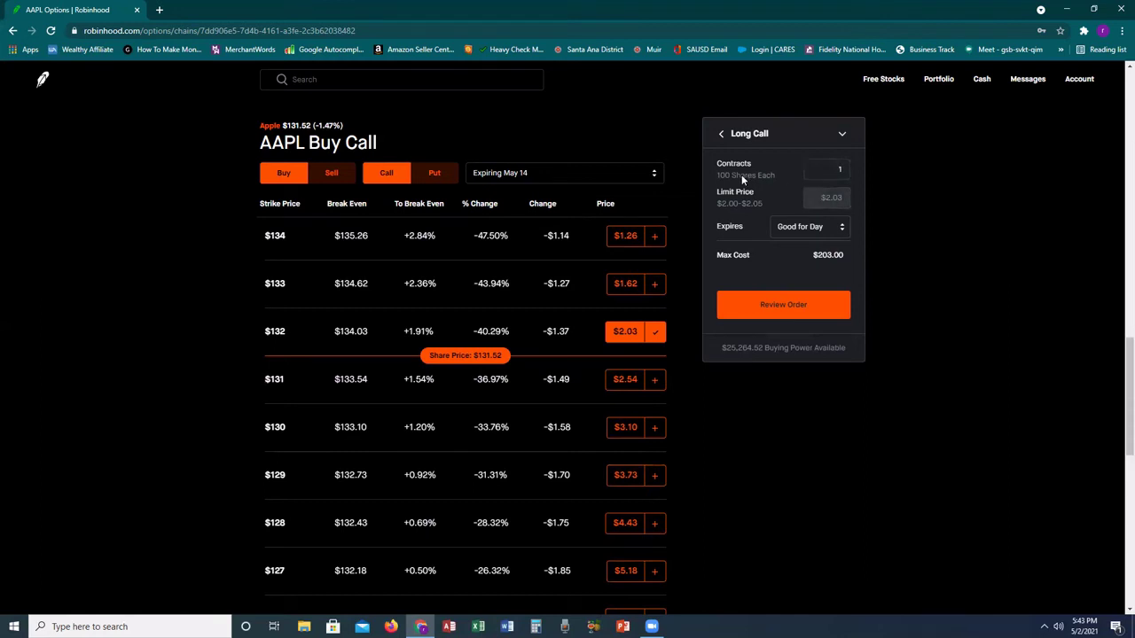
Step: Examine the number of shares per contract and the maximum cost of the May 14 $132 call order
{"action": "left_click_drag", "start_coordinate": [775, 177], "coordinate": [720, 181]}
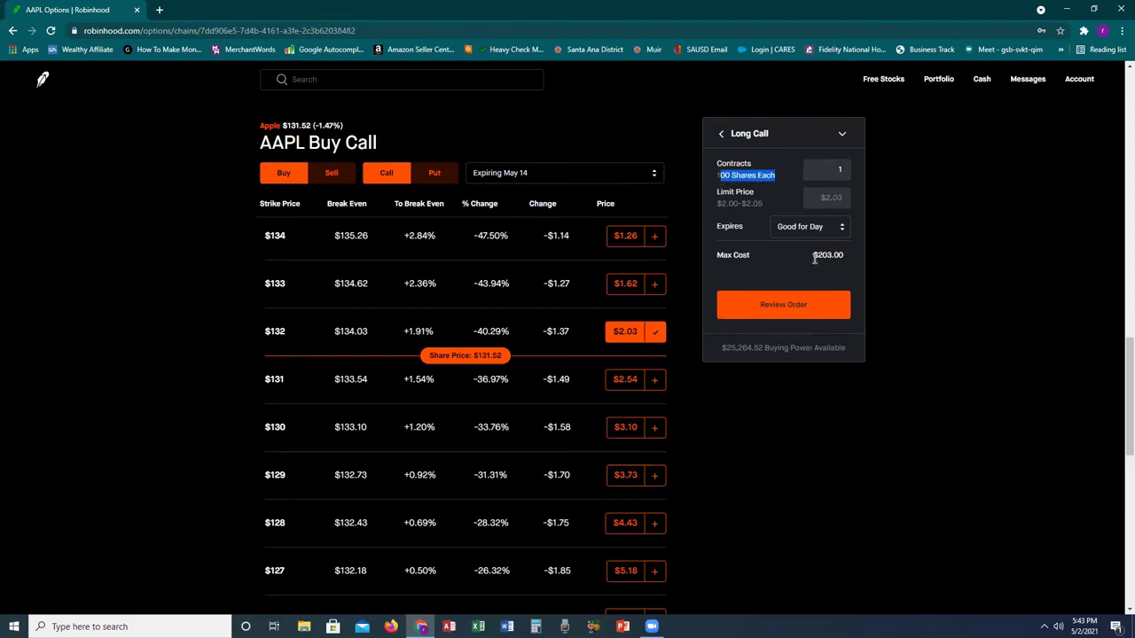
{"action": "left_click_drag", "start_coordinate": [813, 255], "coordinate": [843, 266]}
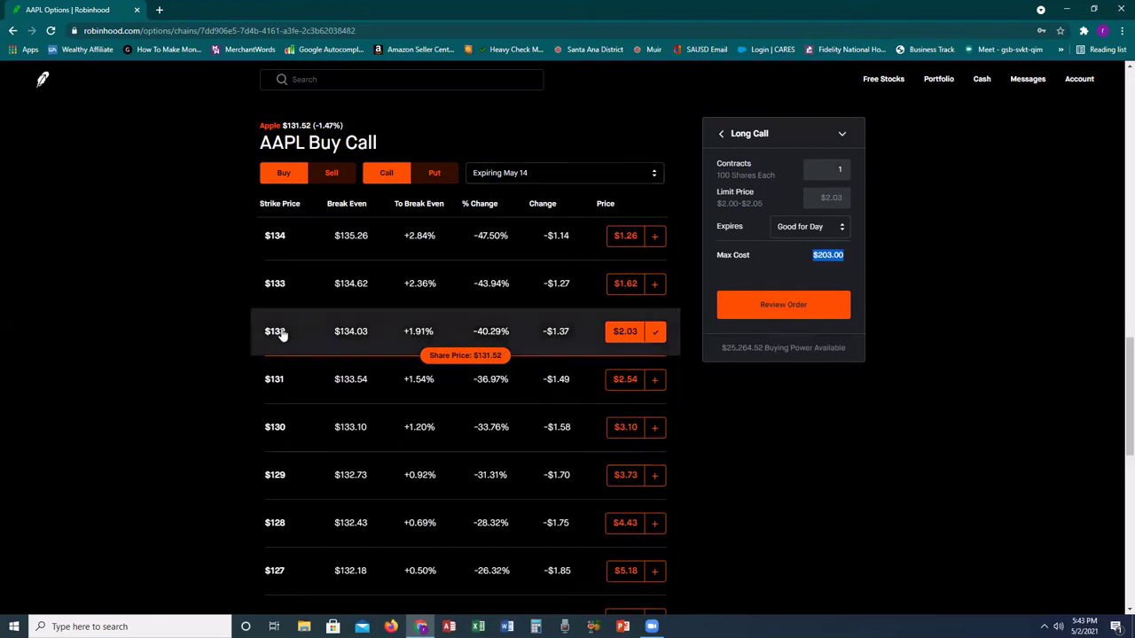
{"action": "left_click", "coordinate": [841, 267]}
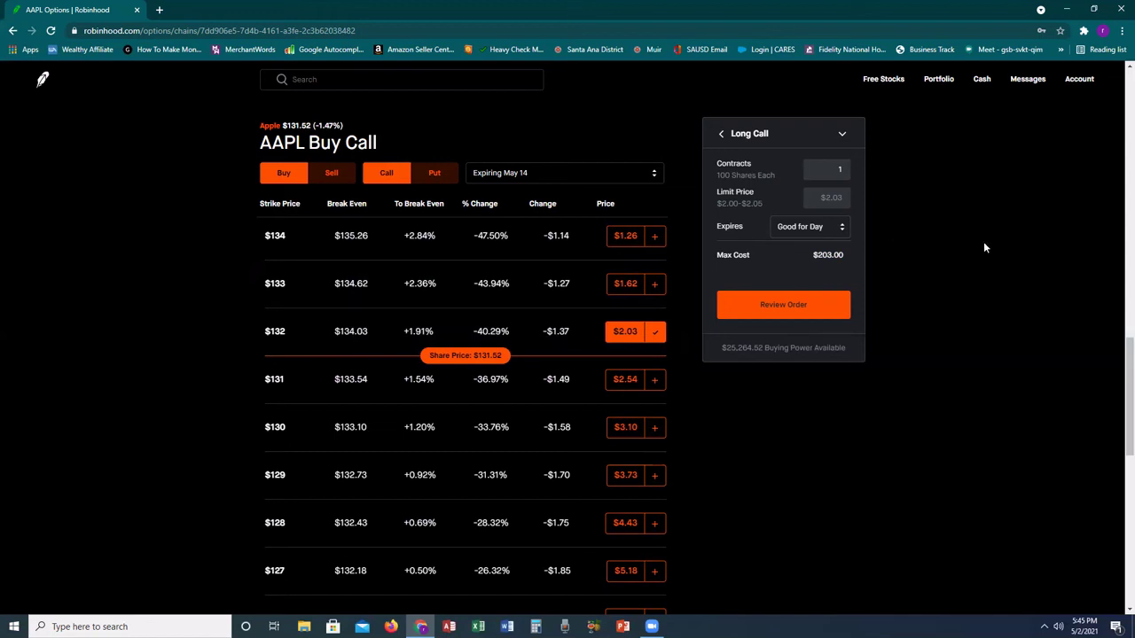
Step: Open the account's transaction history and examine the past Novavax and PBF Energy share trades and the NVAX, PBF and TSLA call trades
{"action": "left_click", "coordinate": [1079, 80]}
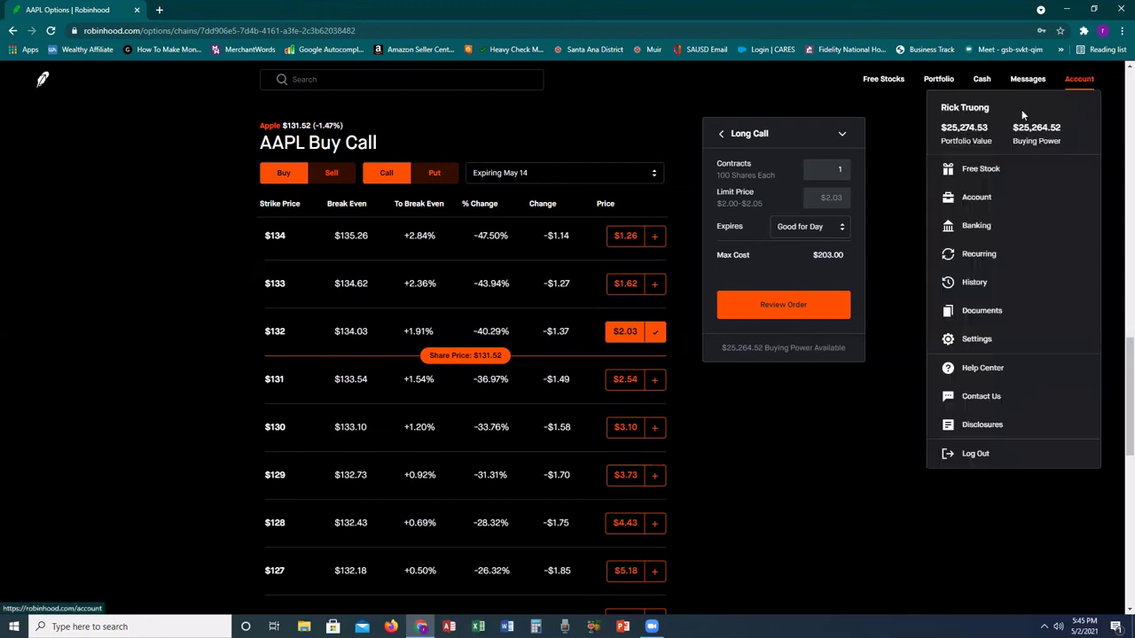
{"action": "left_click", "coordinate": [973, 286]}
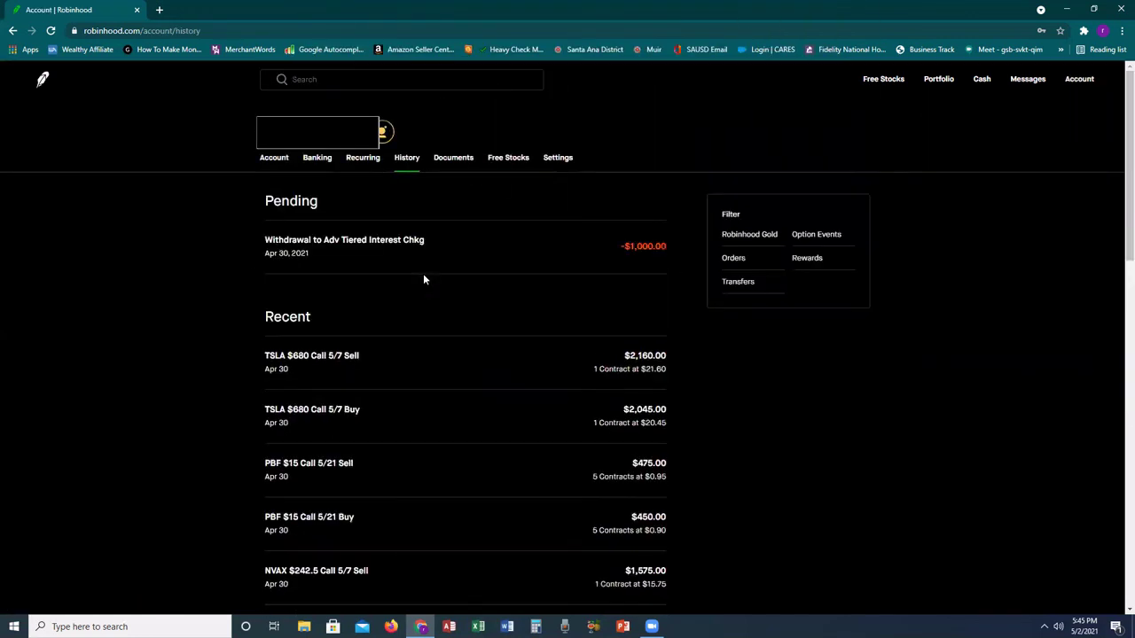
{"action": "scroll", "coordinate": [454, 233], "scroll_direction": "down", "scroll_amount": 2}
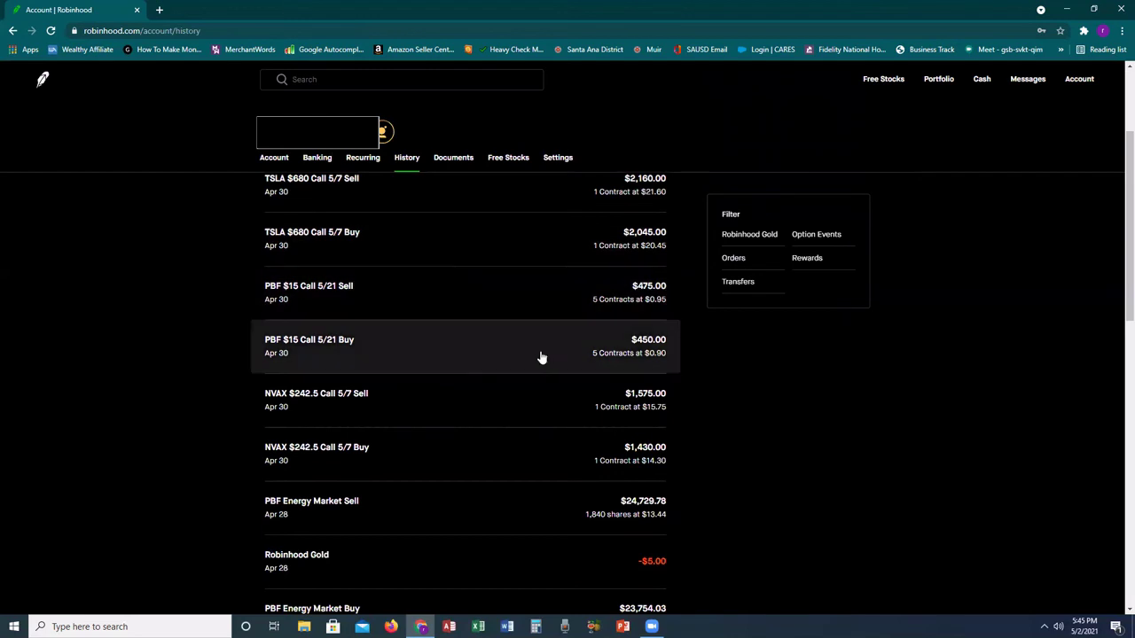
{"action": "scroll", "coordinate": [539, 357], "scroll_direction": "down", "scroll_amount": 1}
{"action": "scroll", "coordinate": [539, 357], "scroll_direction": "down", "scroll_amount": 4}
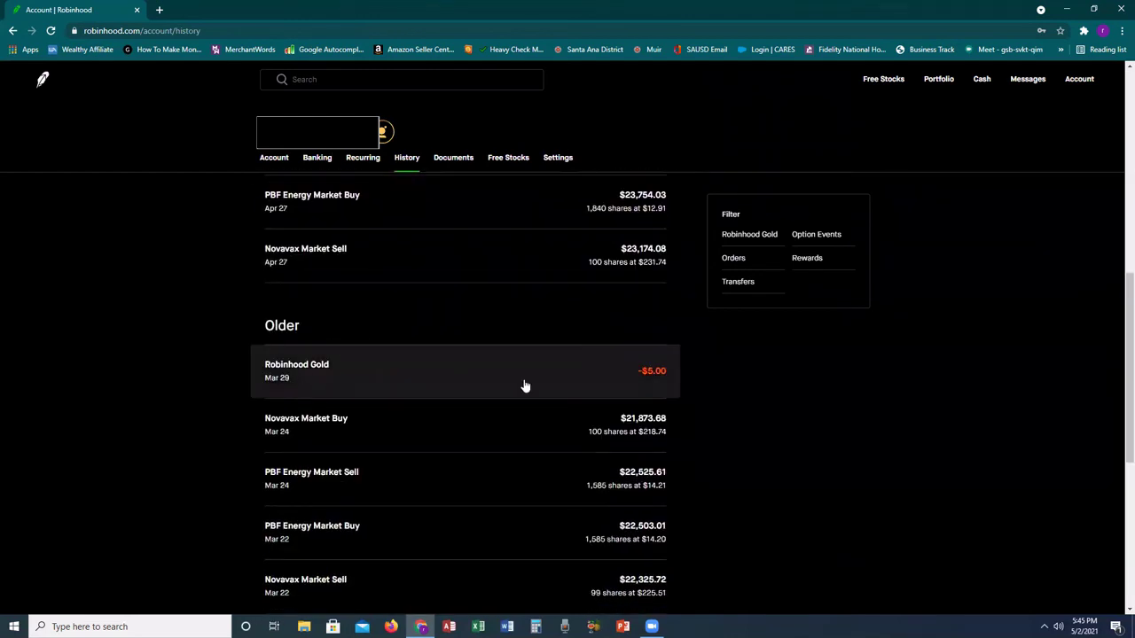
{"action": "scroll", "coordinate": [524, 385], "scroll_direction": "down", "scroll_amount": 1}
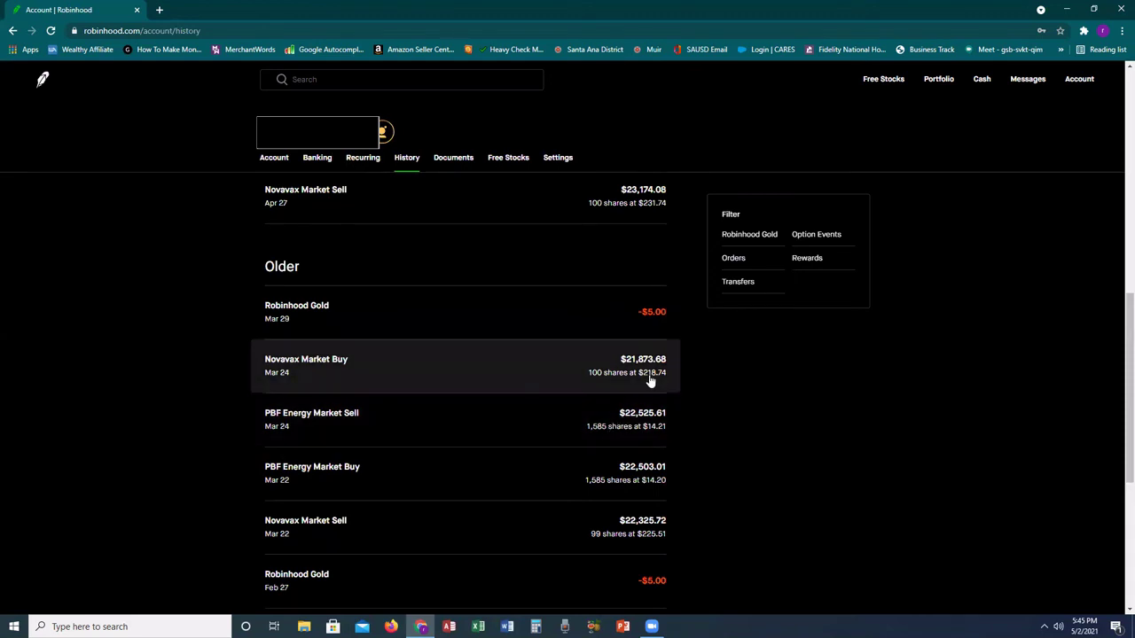
{"action": "scroll", "coordinate": [650, 380], "scroll_direction": "up", "scroll_amount": 3}
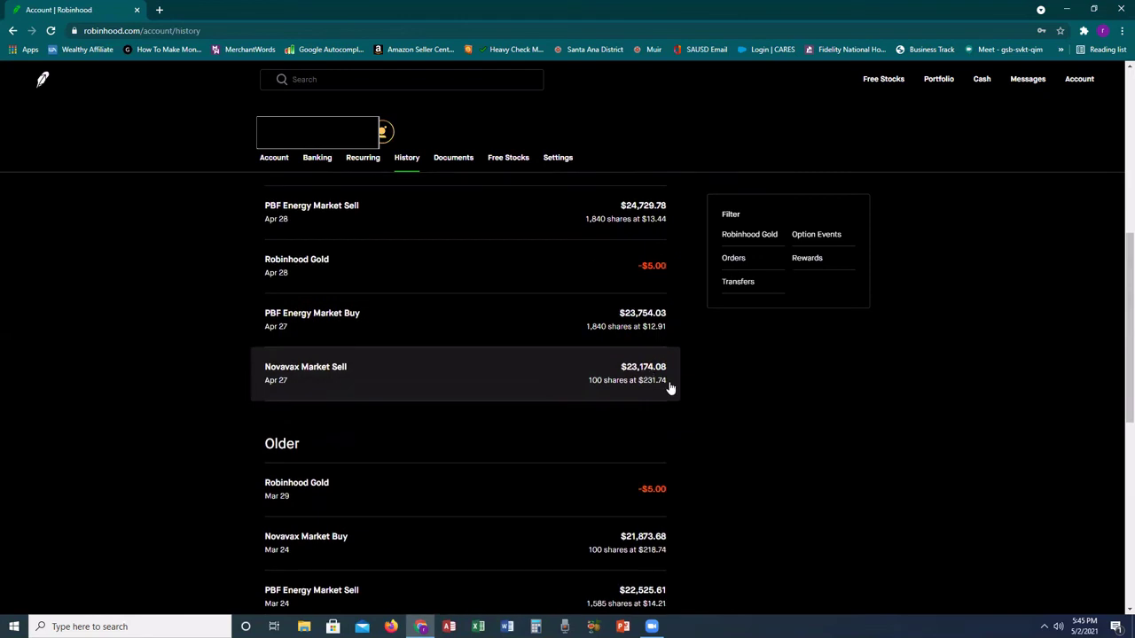
{"action": "scroll", "coordinate": [304, 310], "scroll_direction": "up", "scroll_amount": 1}
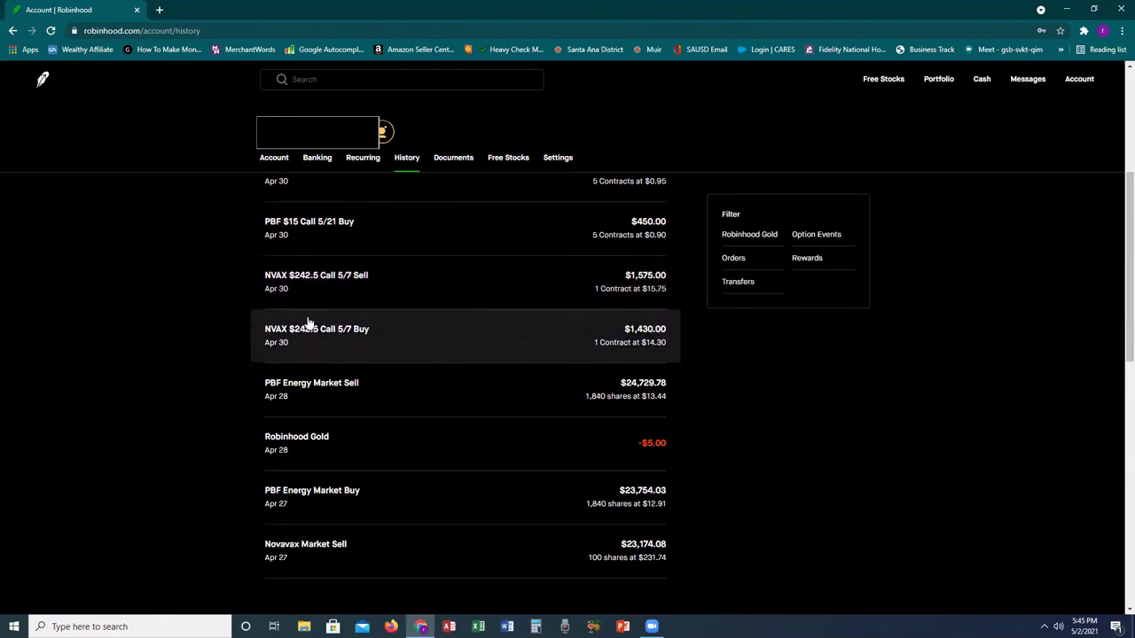
{"action": "scroll", "coordinate": [338, 302], "scroll_direction": "up", "scroll_amount": 2}
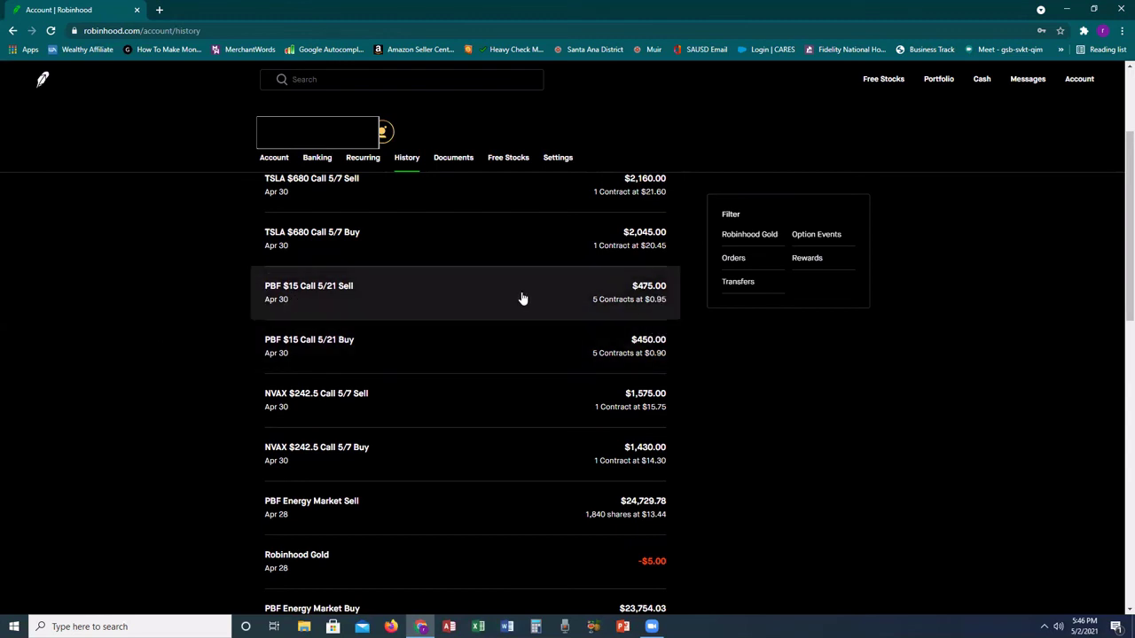
{"action": "scroll", "coordinate": [617, 312], "scroll_direction": "up", "scroll_amount": 1}
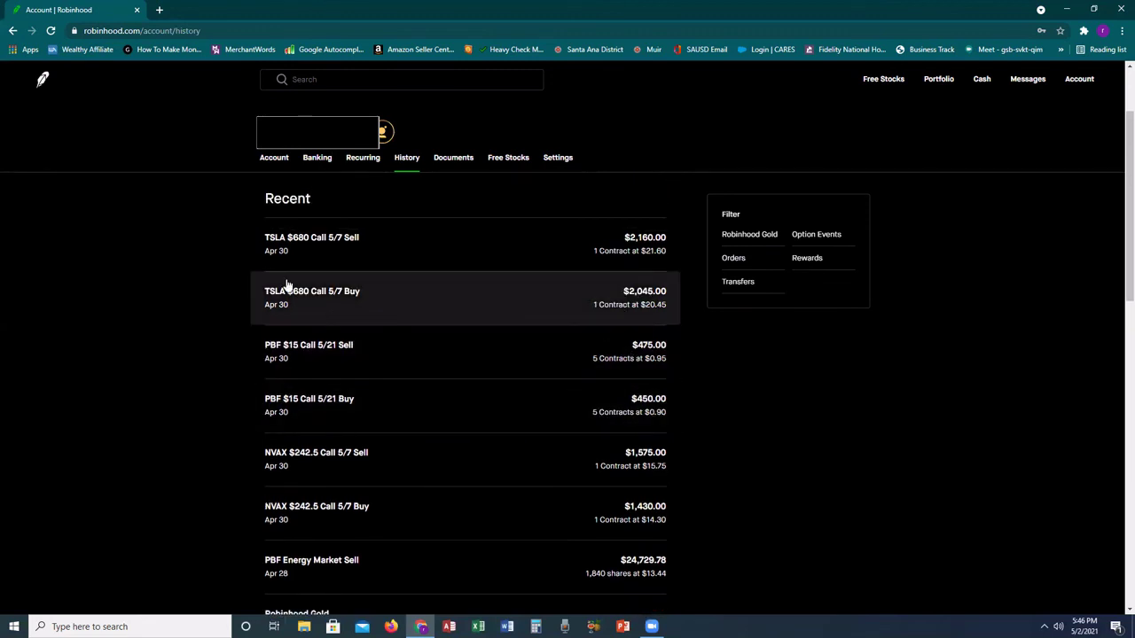
{"action": "scroll", "coordinate": [297, 288], "scroll_direction": "up", "scroll_amount": 1}
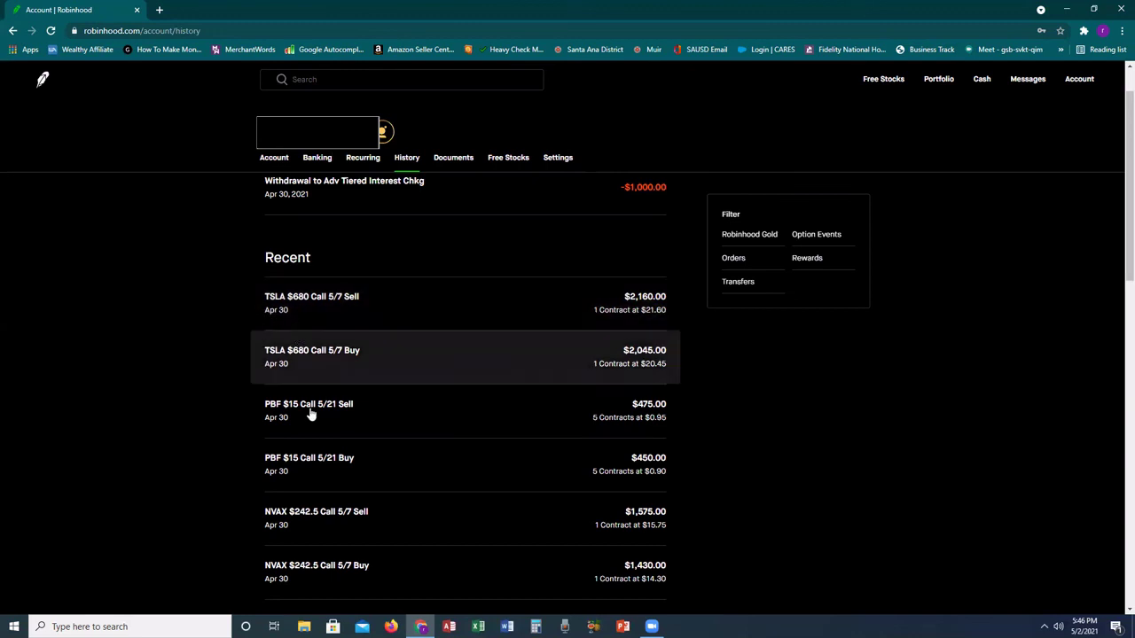
{"action": "scroll", "coordinate": [333, 421], "scroll_direction": "up", "scroll_amount": 1}
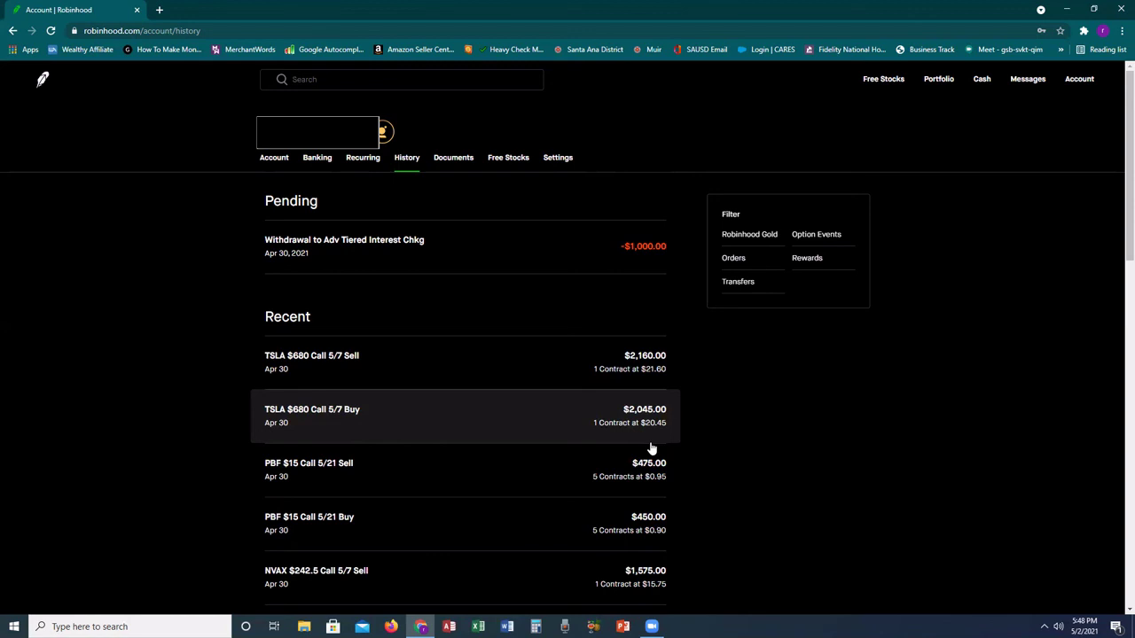
Step: Switch from the transaction history to the account overview page
{"action": "left_click", "coordinate": [274, 164]}
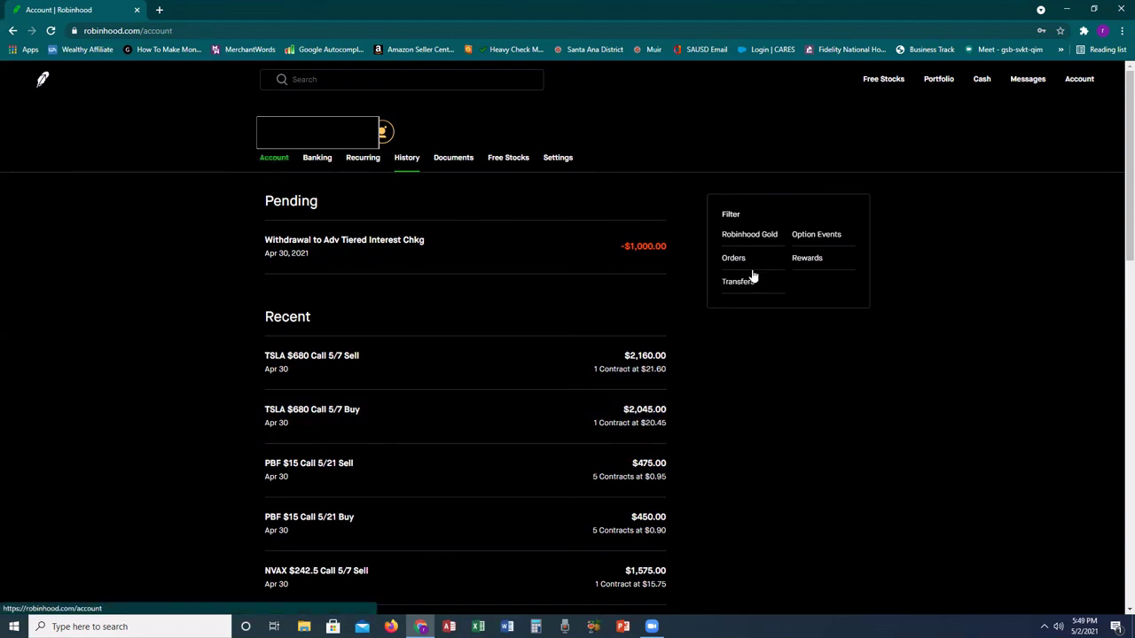